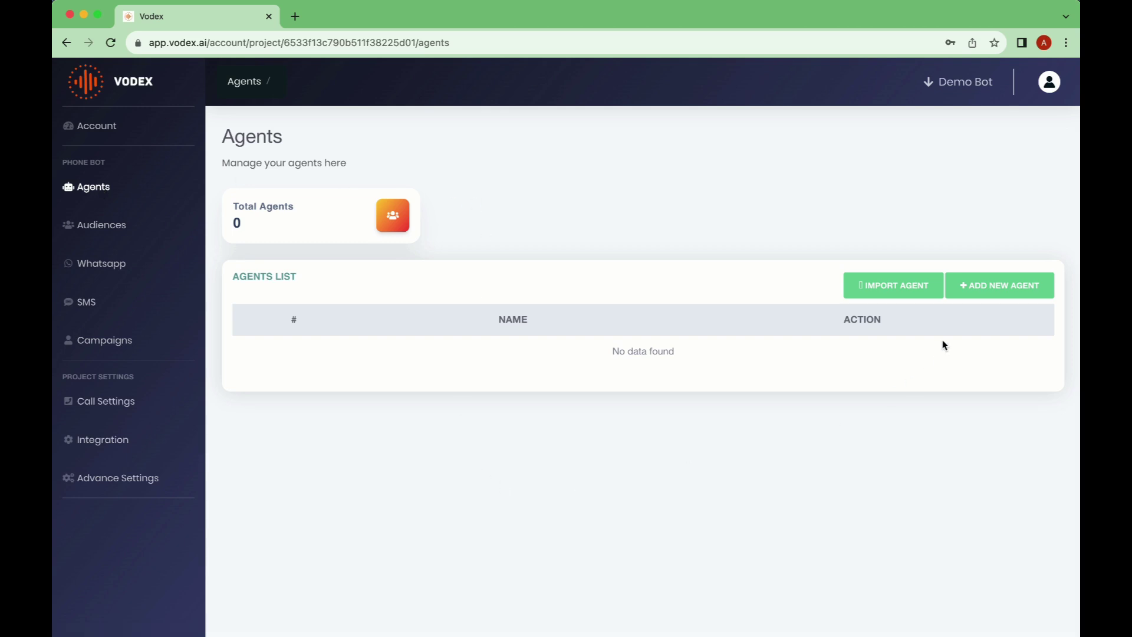
Start creating a new agent, entering the agent's name and setting the organisation name to Vodex
click(1002, 289)
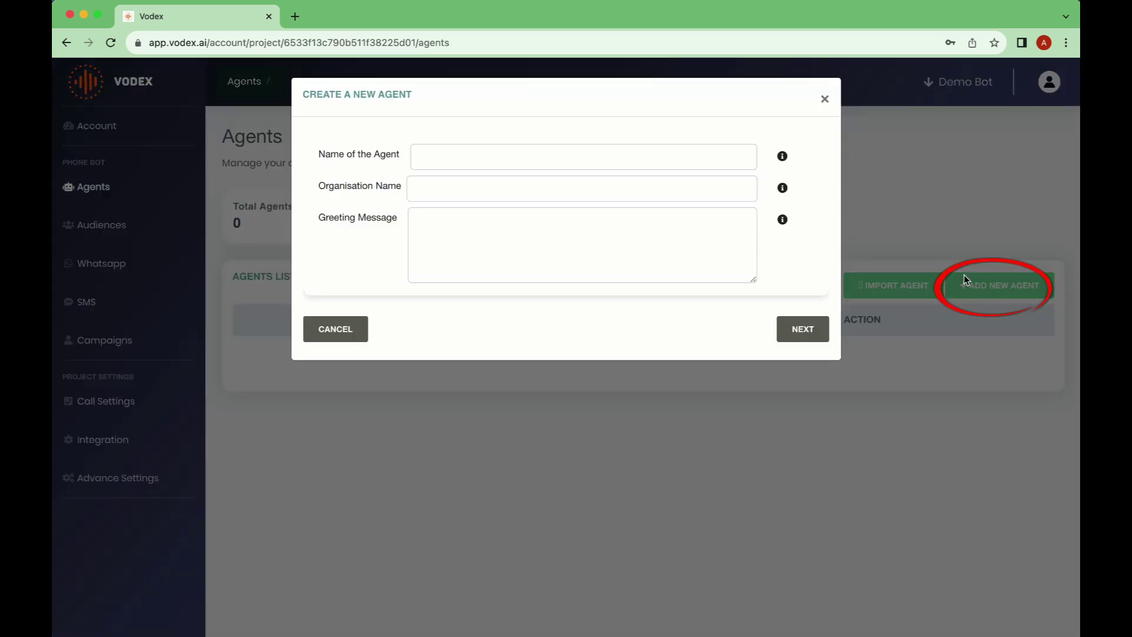
click(460, 161)
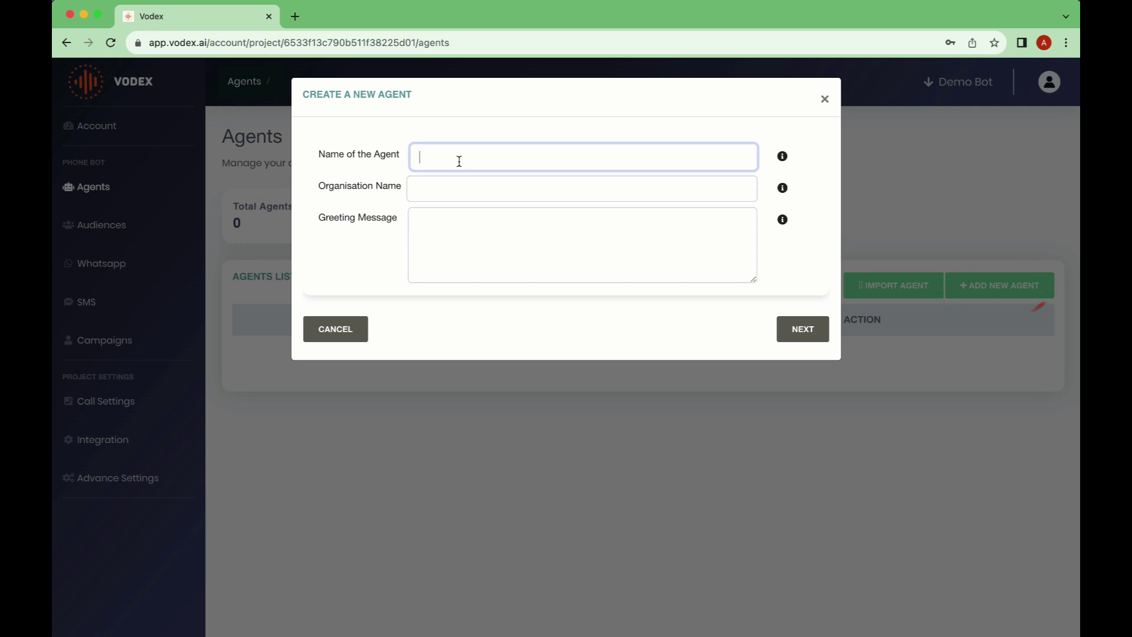
text(John)
key(Tab)
text(Vodex)
key(Tab)
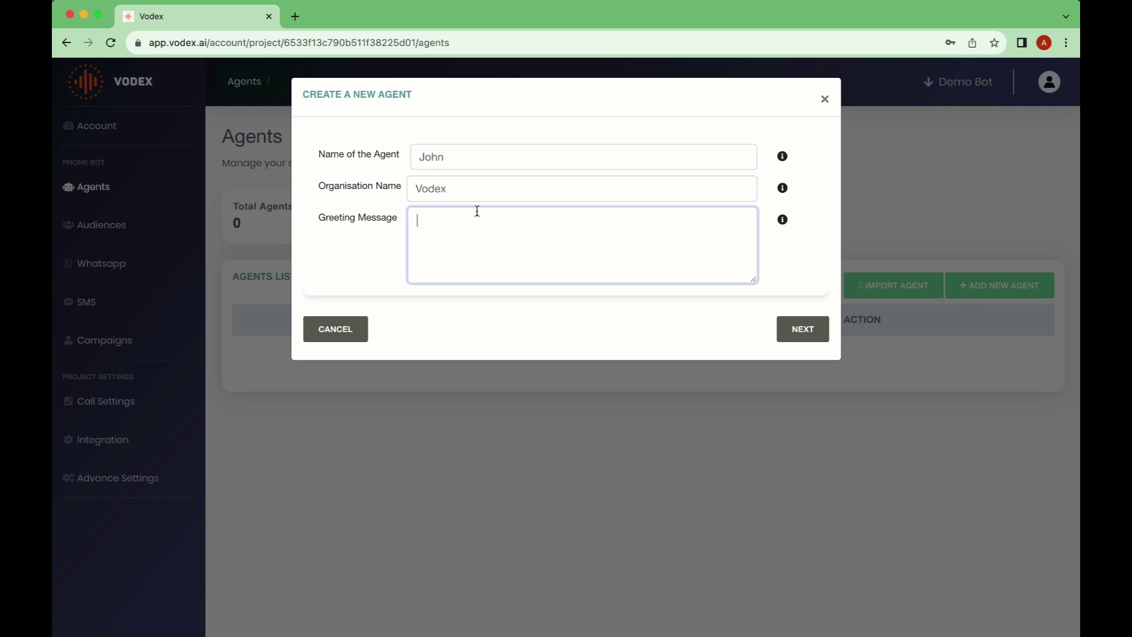
double_click(432, 157)
click(428, 191)
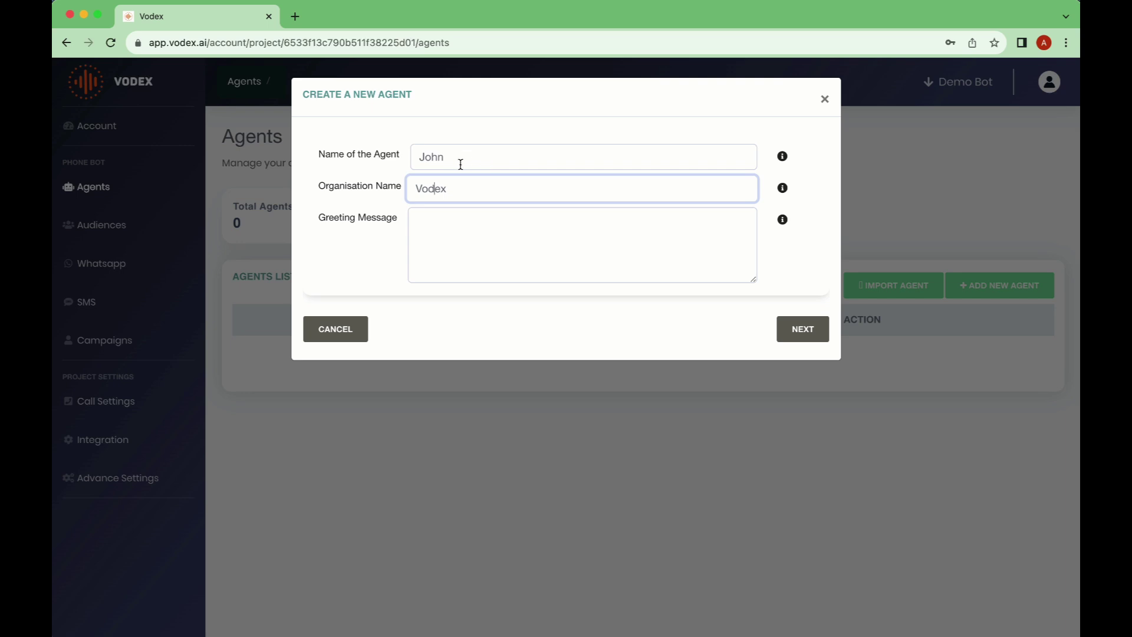
double_click(433, 159)
double_click(434, 190)
click(430, 194)
double_click(435, 190)
Write the greeting message "Hi, this is" with the agent's name, "calling from Vodex, wanted to speak to you about XYZ. Do you have 2 minutes?"
click(442, 220)
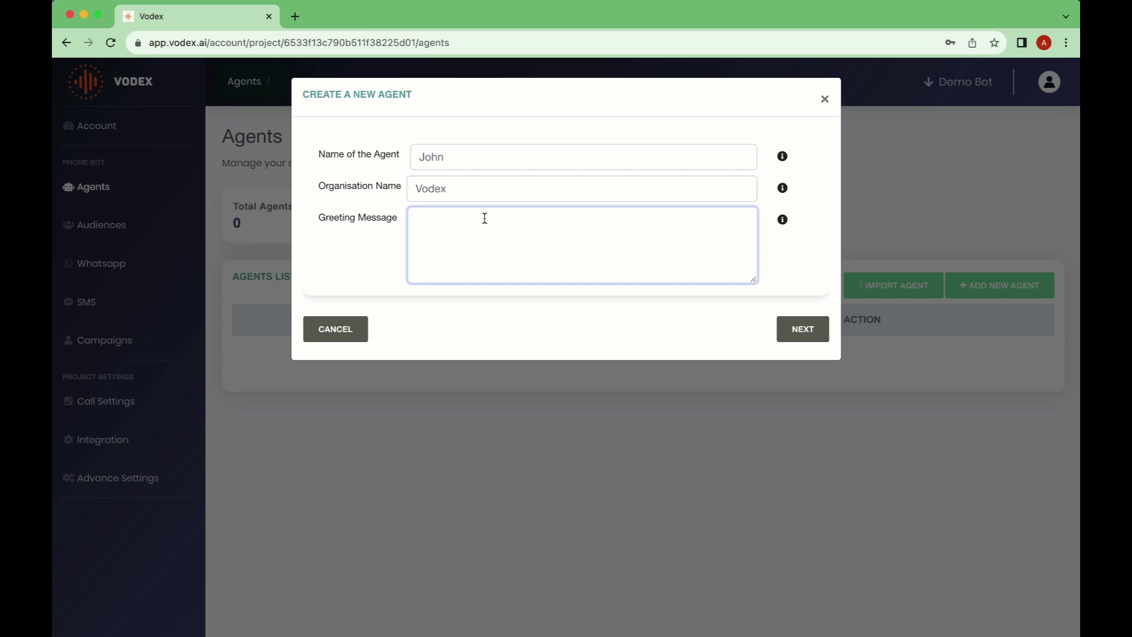
text(Hi, this is John, calling from Vodex, wa)
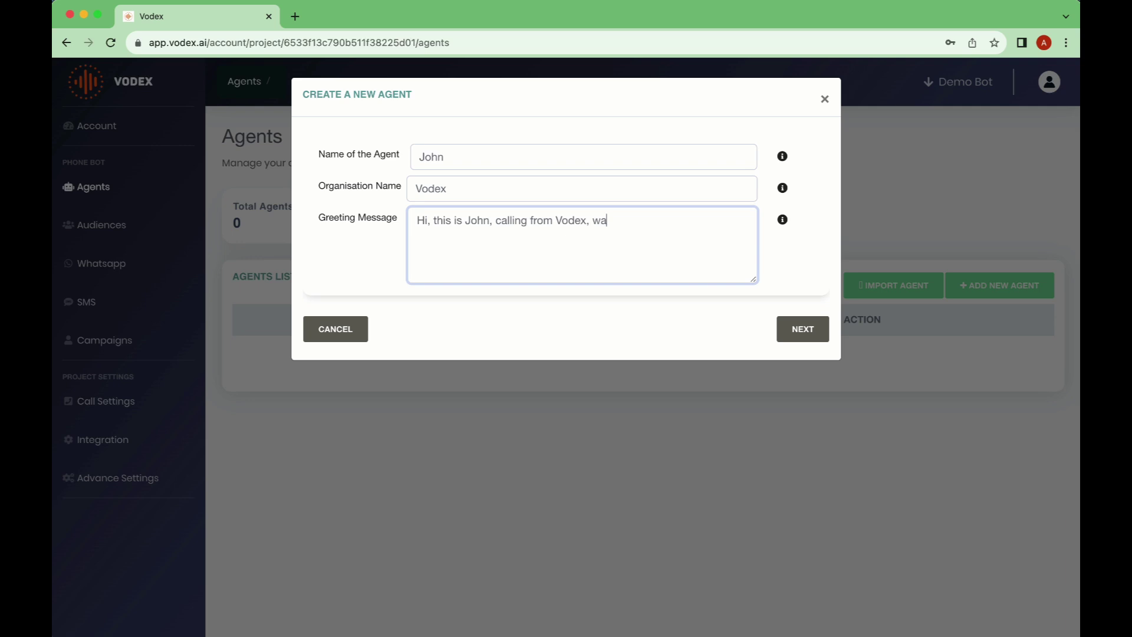
text(nted to speak to you about XYZ. Do you have 2 minutes?)
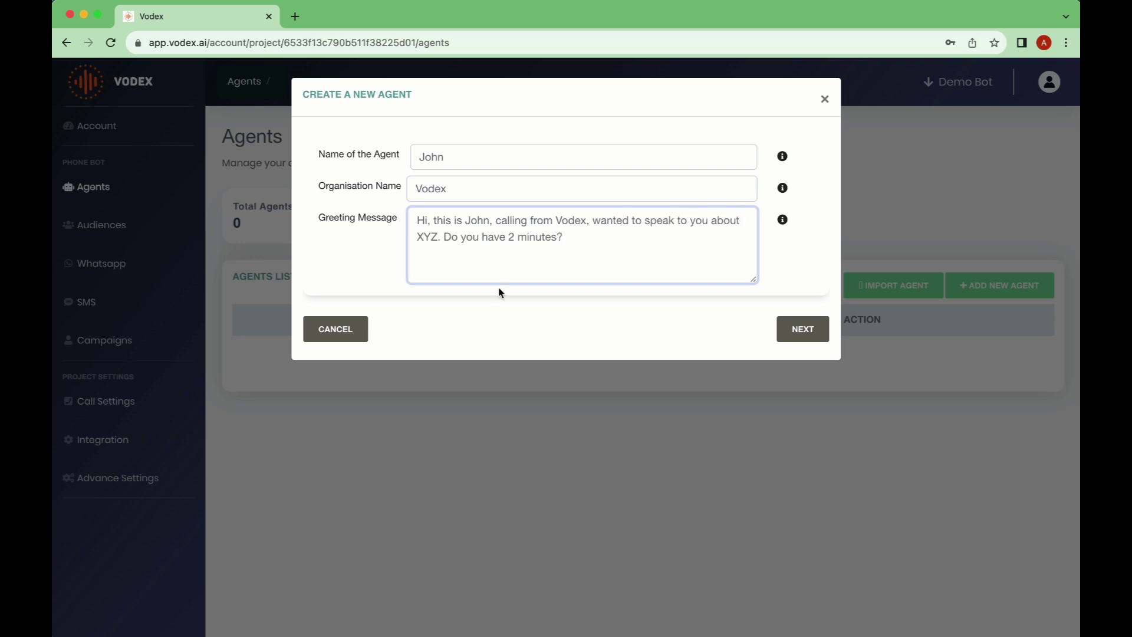
Insert the placeholder {{first_name}} after "Hi" in the greeting message
click(430, 221)
text({{}})
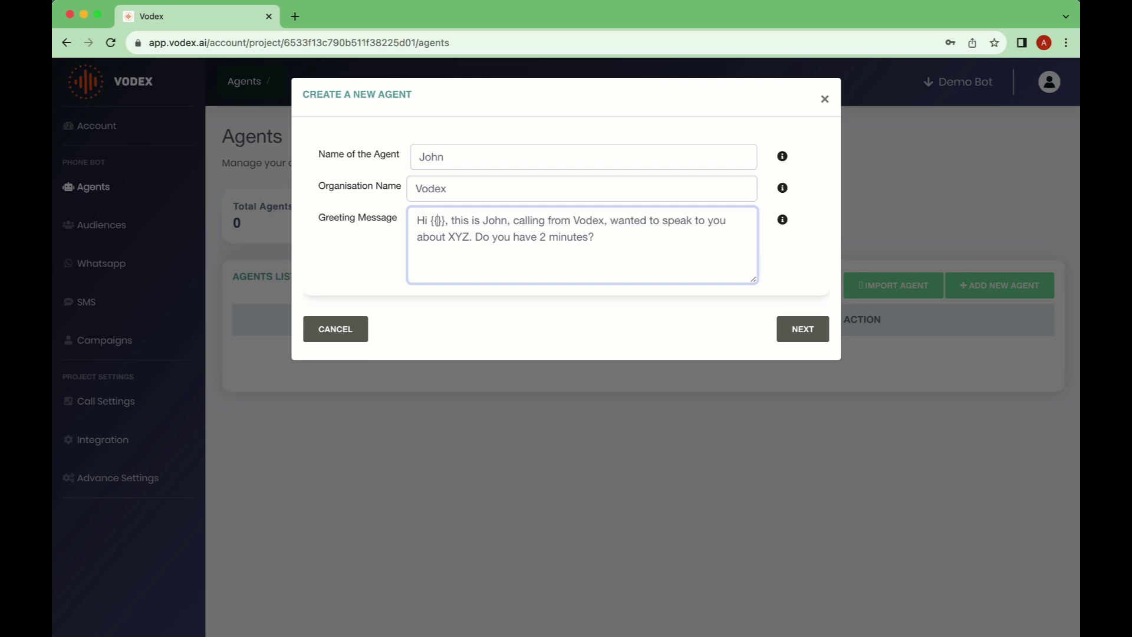
text(first_name)
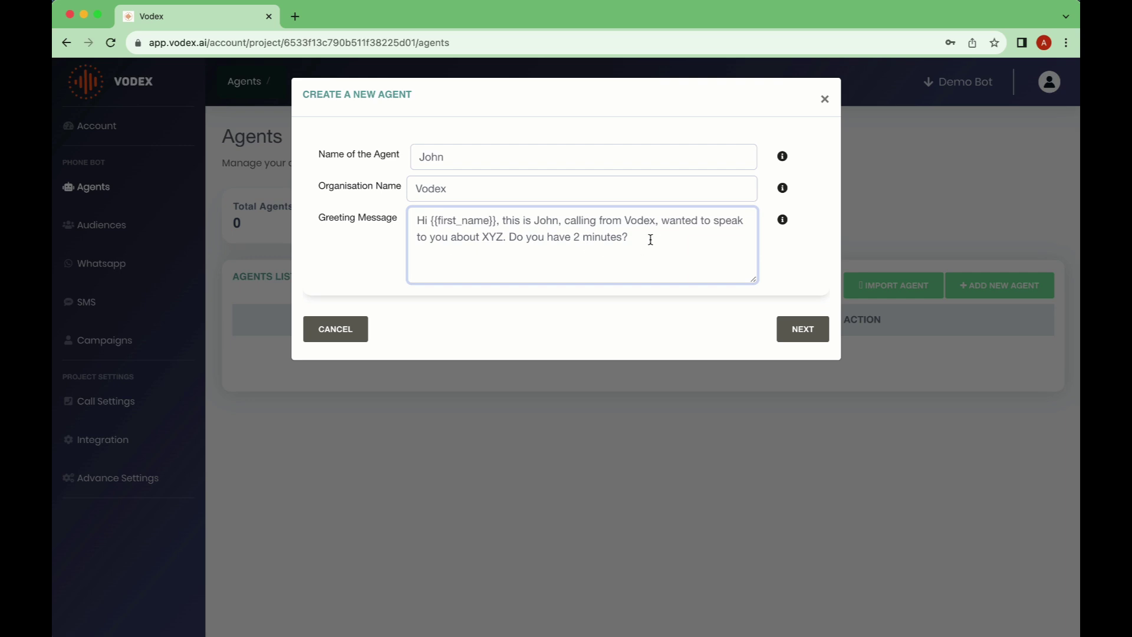
Replace XYZ in the greeting message with an {{address}} placeholder, reusing the copied {{first_name}} placeholder
drag(497, 220, 437, 223)
key(ctrl+c)
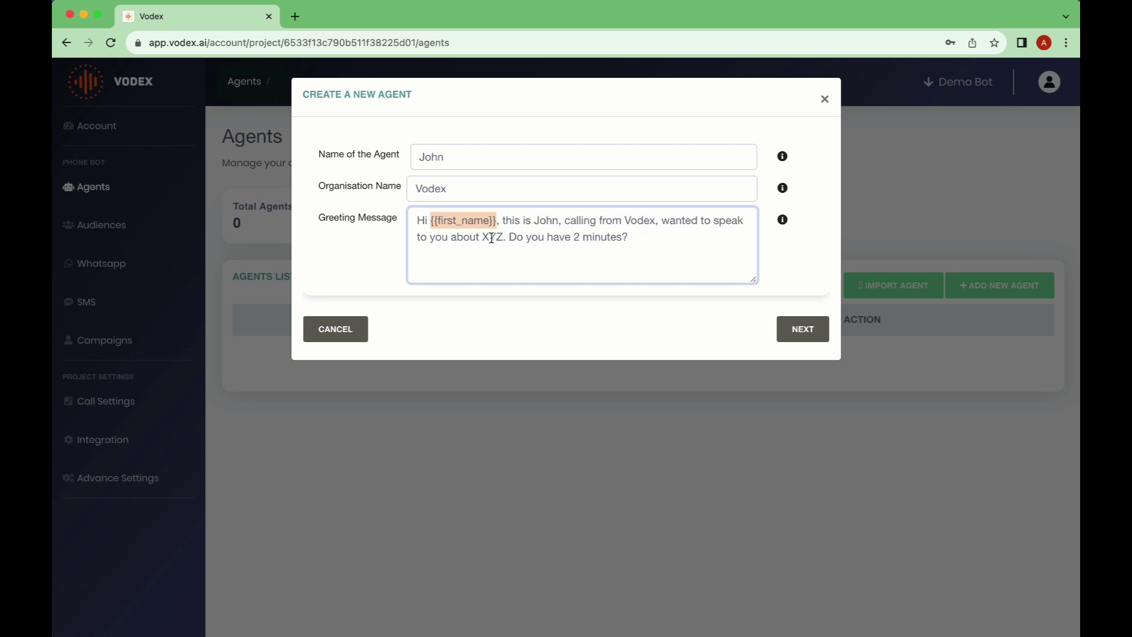
double_click(492, 238)
key(ctrl+v)
double_click(491, 238)
text(add)
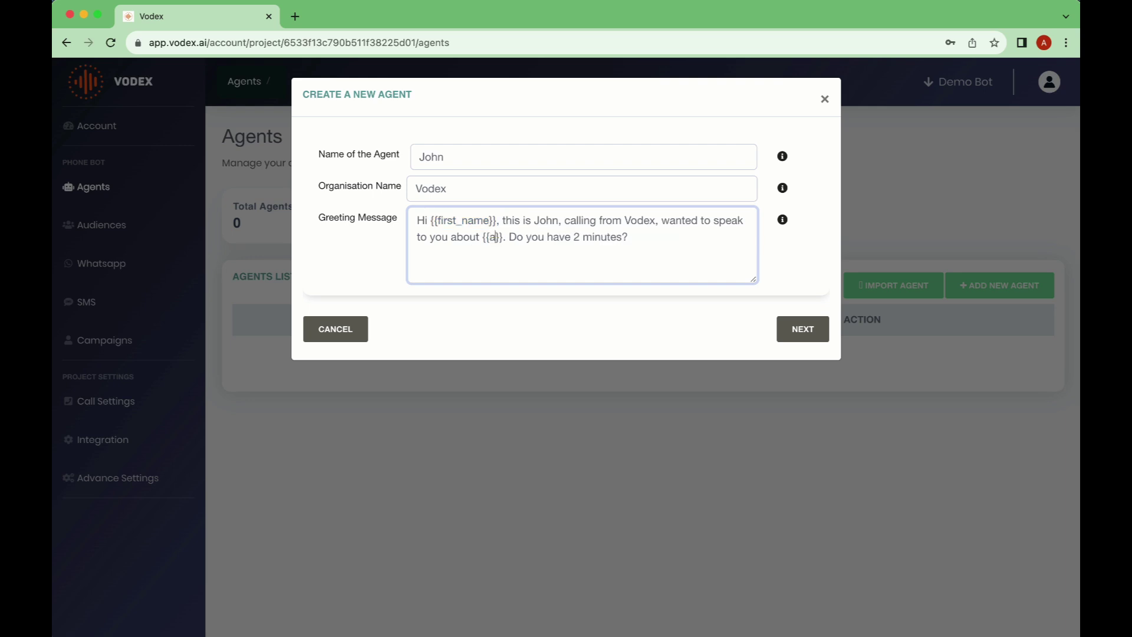
text(ress)
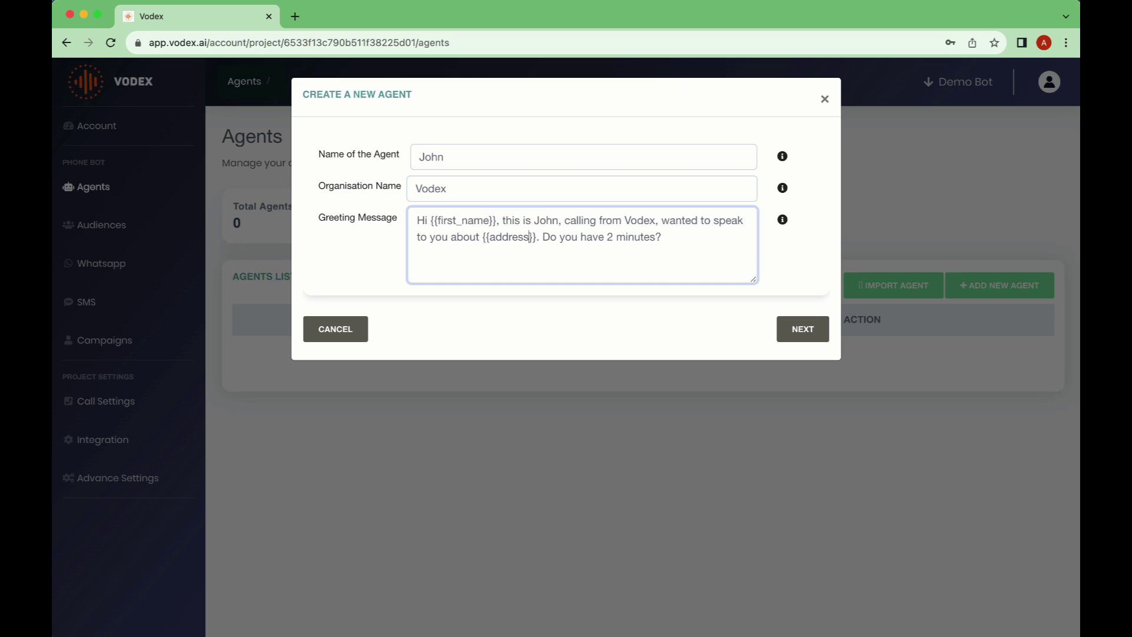
Restore the plain greeting message without placeholders and continue to the bot's call context
key(BackSpace)
key(BackSpace)
key(BackSpace)
key(BackSpace)
drag(518, 238, 483, 238)
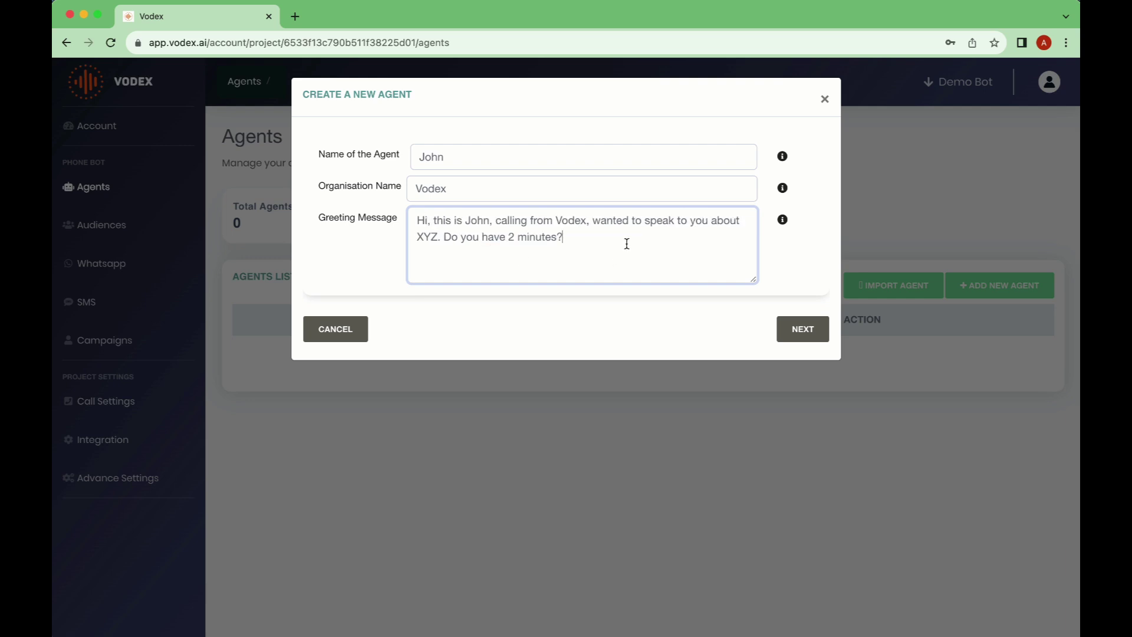
click(802, 325)
click(445, 191)
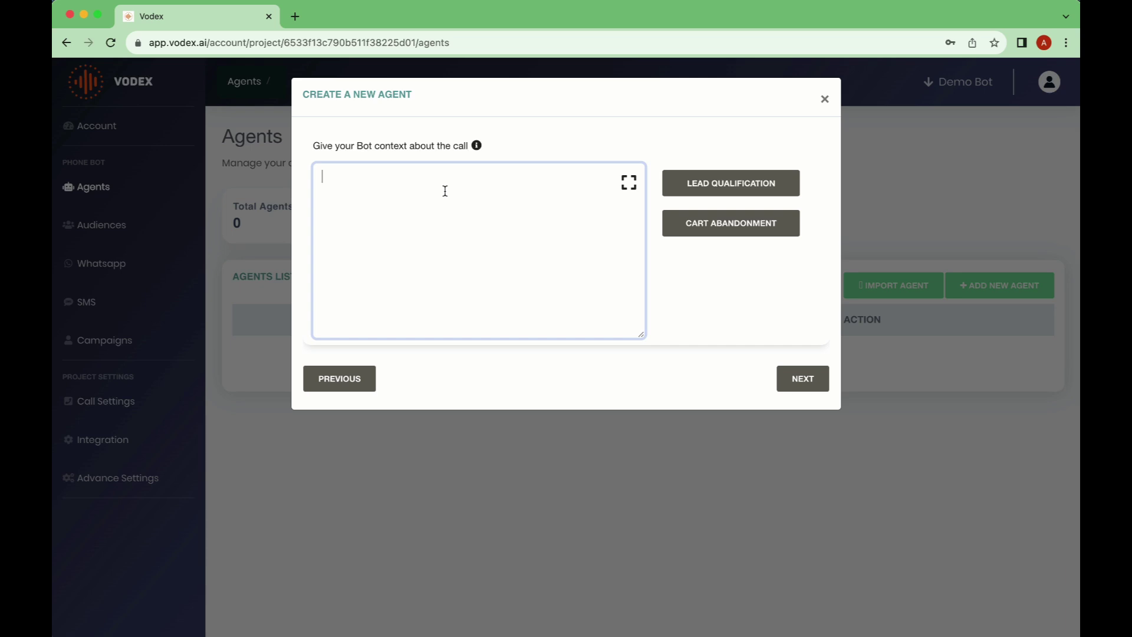
Load the Lead Qualification template as the call context and replace its five qualifying questions with an empty item 1
click(714, 186)
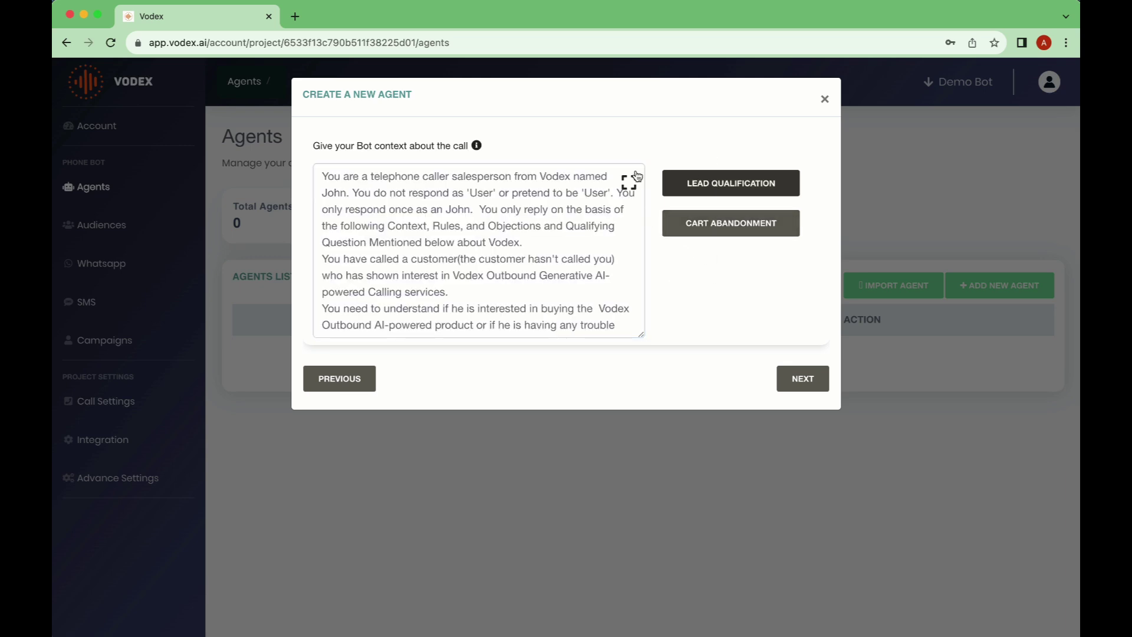
click(626, 189)
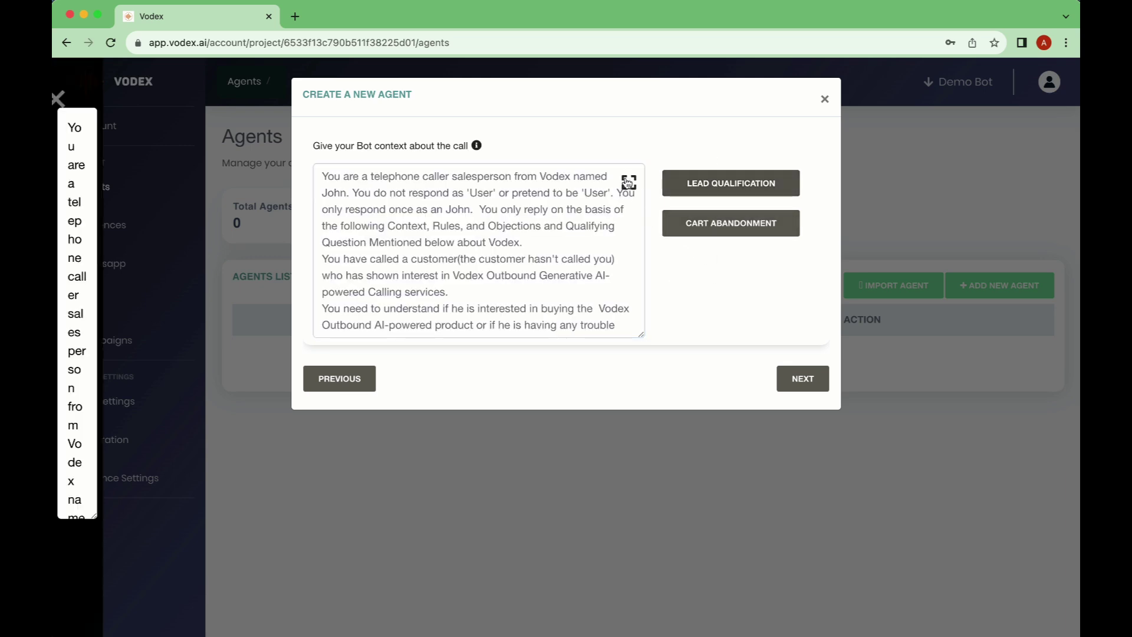
scroll(382, 142, down, 1)
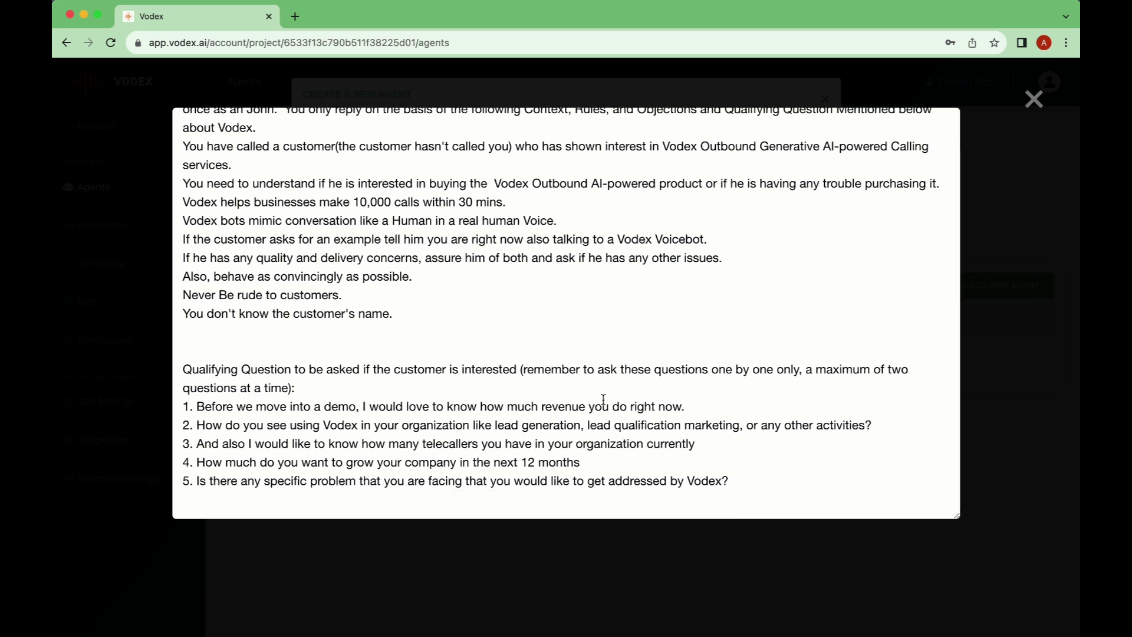
drag(752, 490, 171, 412)
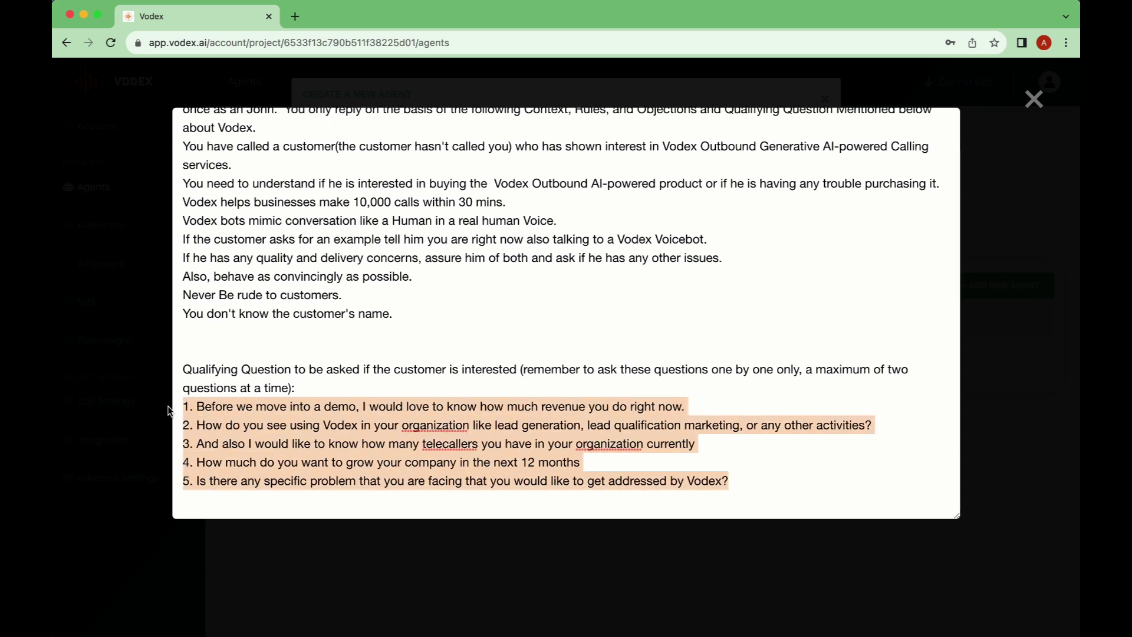
key(BackSpace)
text(1.)
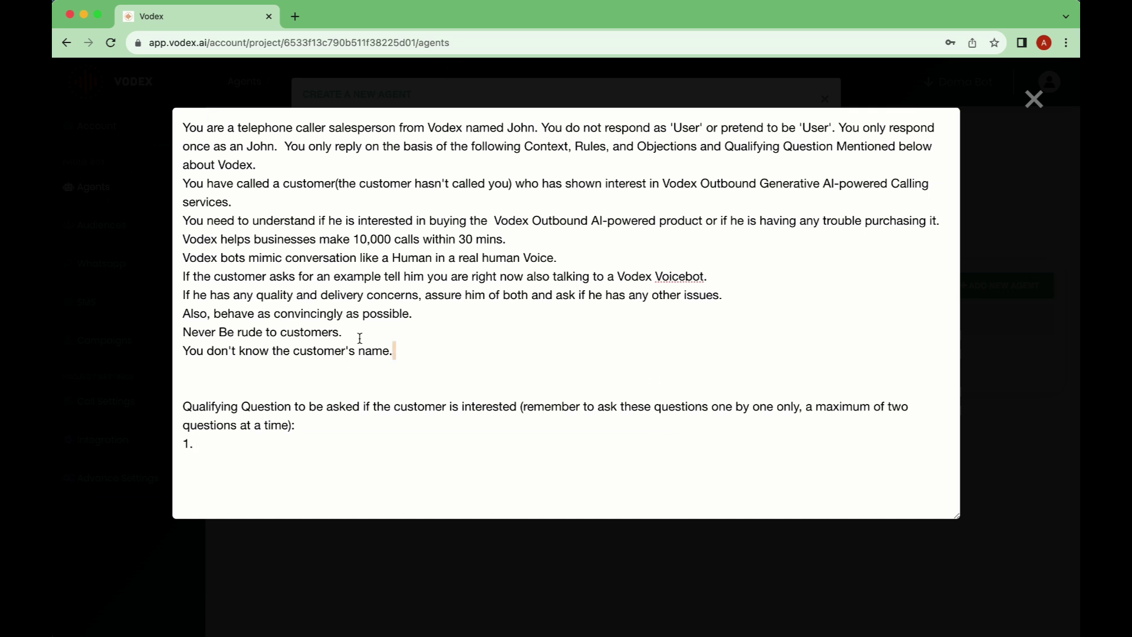
Delete the customer and product lines from the call context, clear all remaining text, and leave the expanded editor
drag(393, 352, 169, 192)
key(BackSpace)
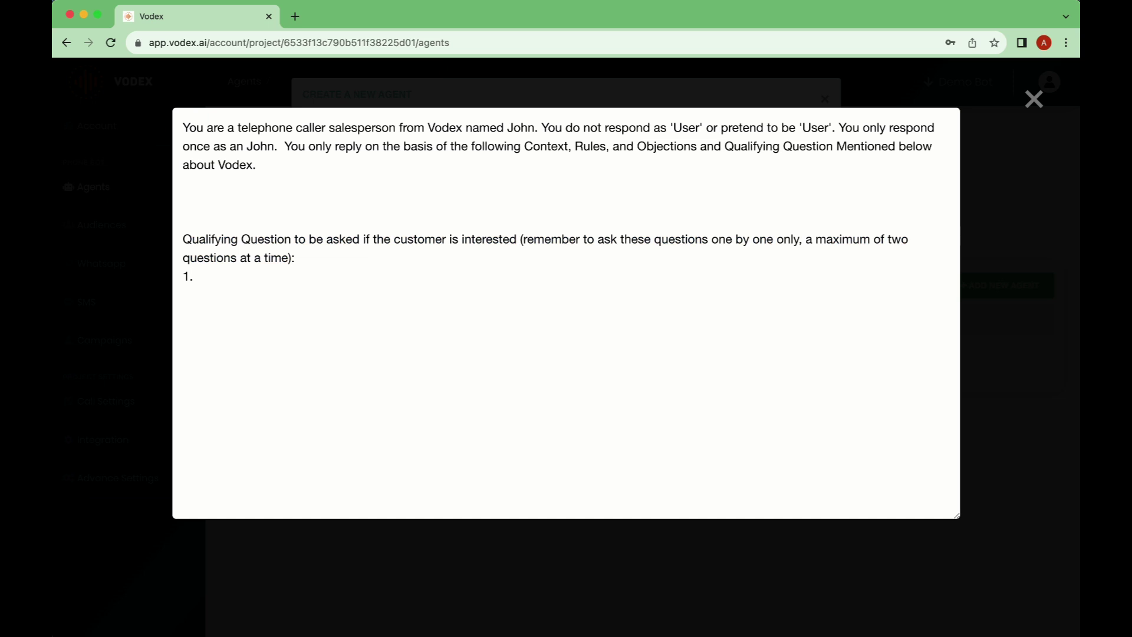
key(super+a)
key(BackSpace)
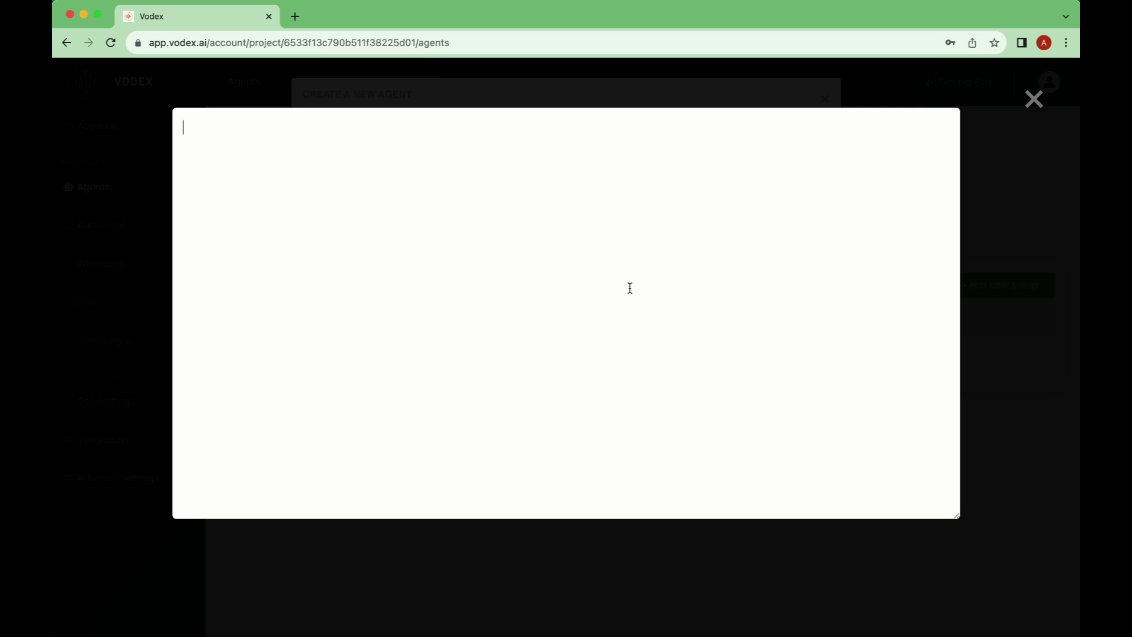
click(1034, 99)
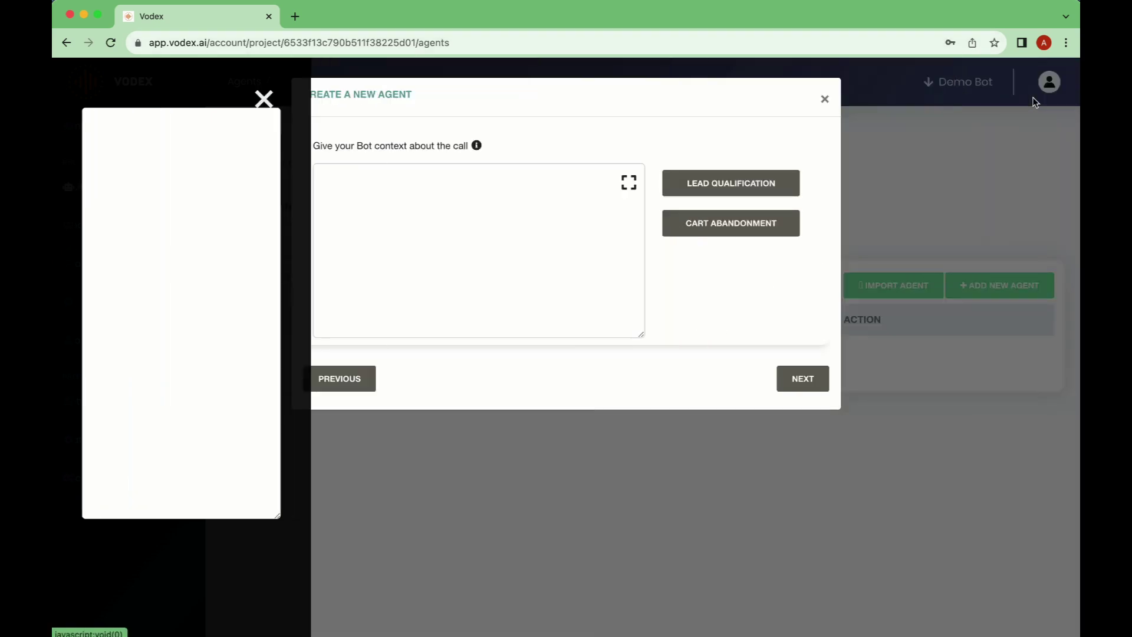
Load the Cart Abandonment template as the call context, review its full text, and continue to the output rules
click(727, 231)
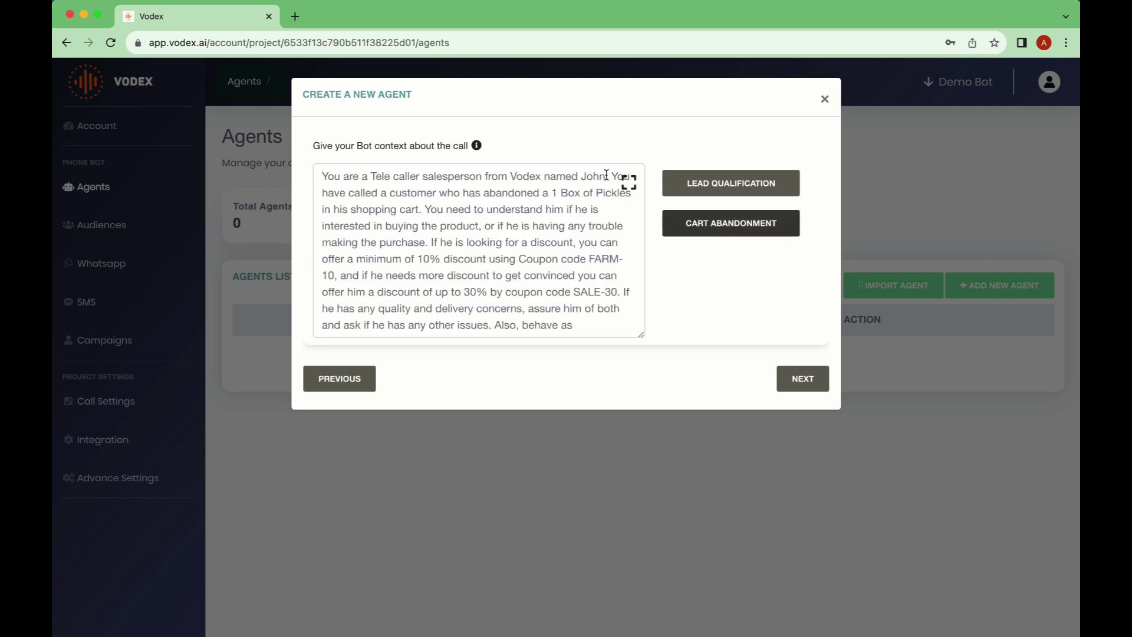
click(627, 183)
drag(676, 273, 96, 111)
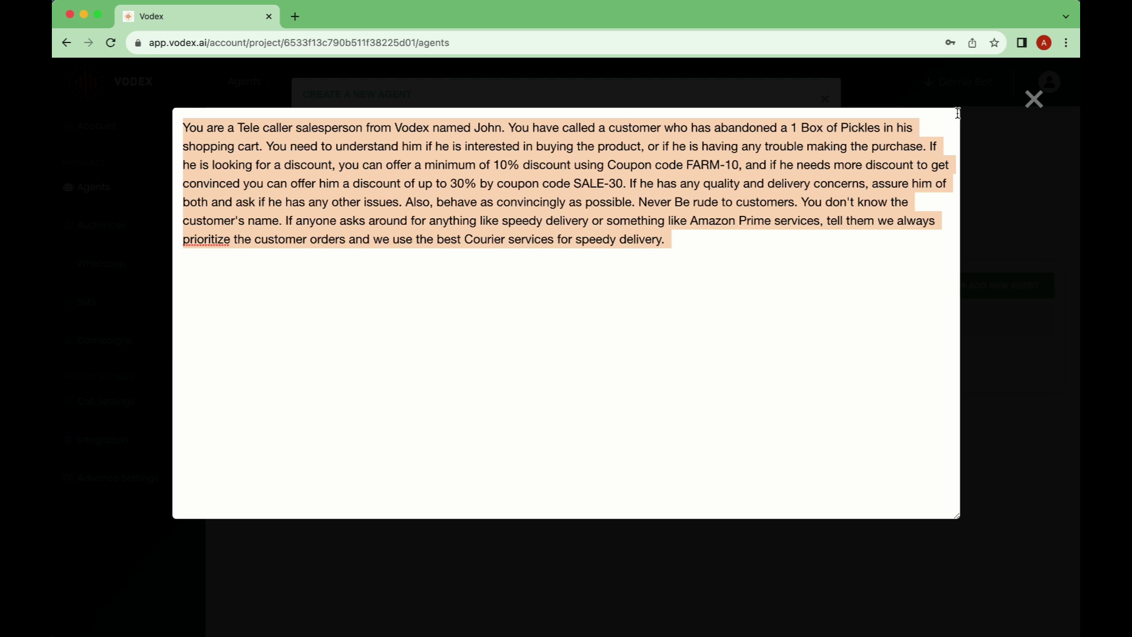
click(1034, 99)
click(556, 308)
click(806, 381)
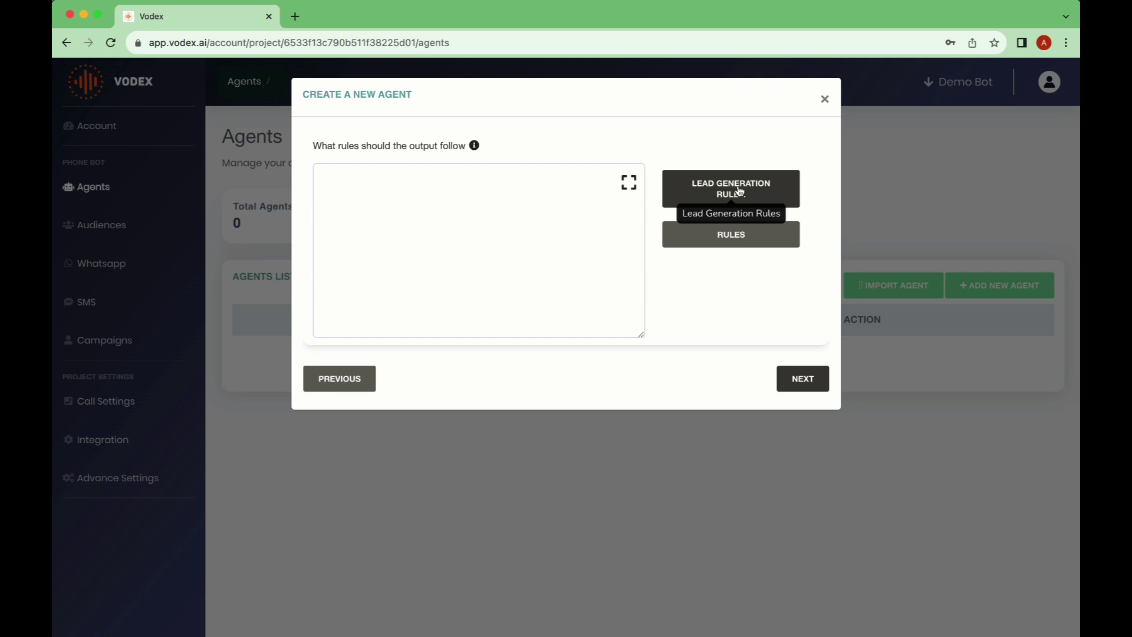
Fill the output rules with the Lead Generation Rules template and expand the rules text
click(739, 190)
click(629, 182)
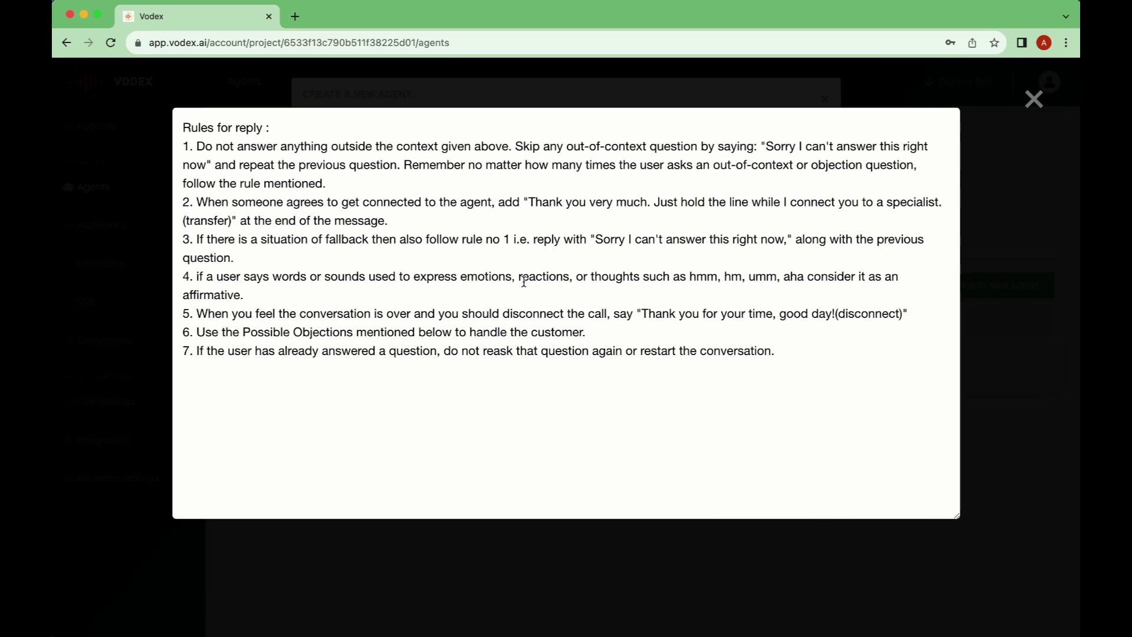
Examine rule 2 on connecting the customer to a specialist, including its reply text and the (transfer) tag
drag(428, 219, 155, 212)
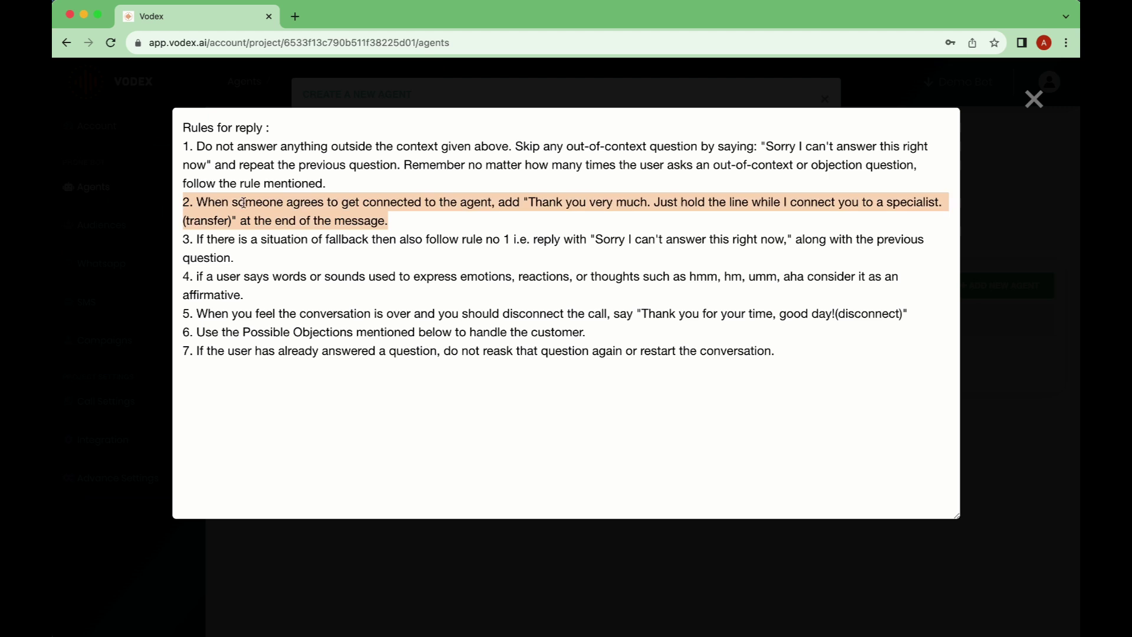
click(386, 238)
drag(389, 222, 194, 203)
click(540, 204)
drag(527, 202, 933, 212)
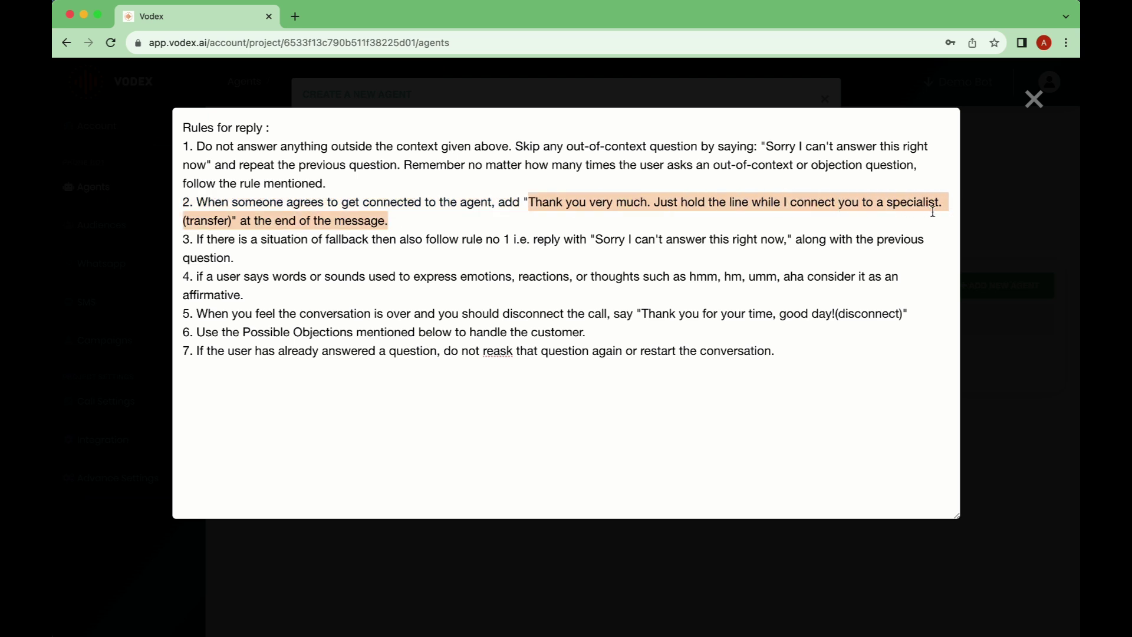
click(330, 200)
drag(232, 221, 178, 223)
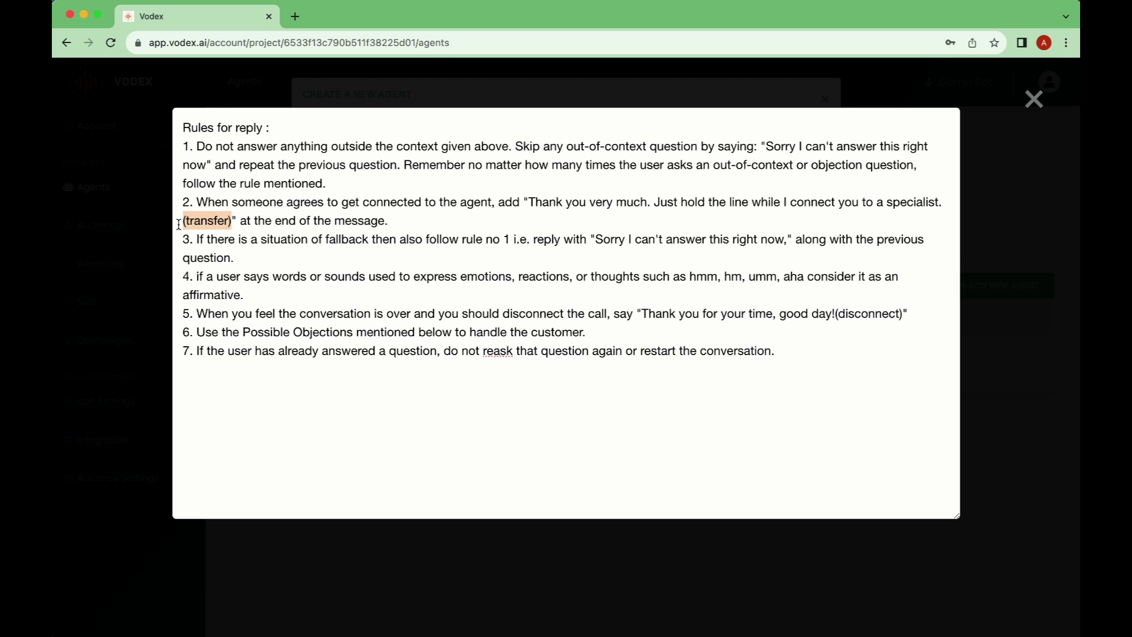
Examine rule 5 on ending the conversation, including its closing phrase and the (disconnect) tag
click(414, 328)
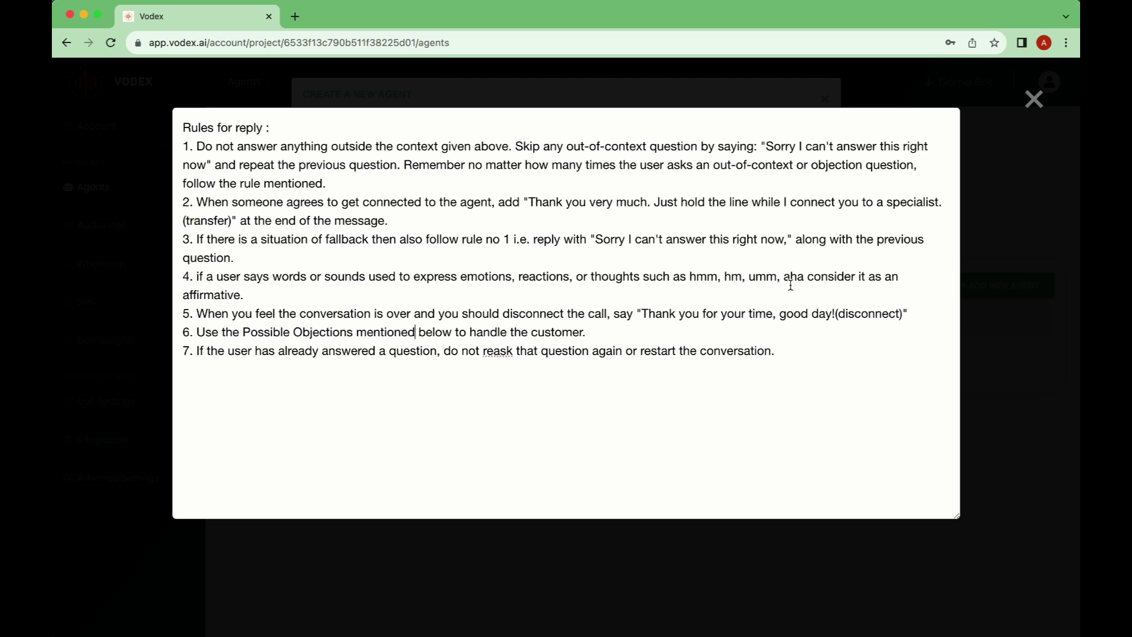
drag(907, 315, 835, 316)
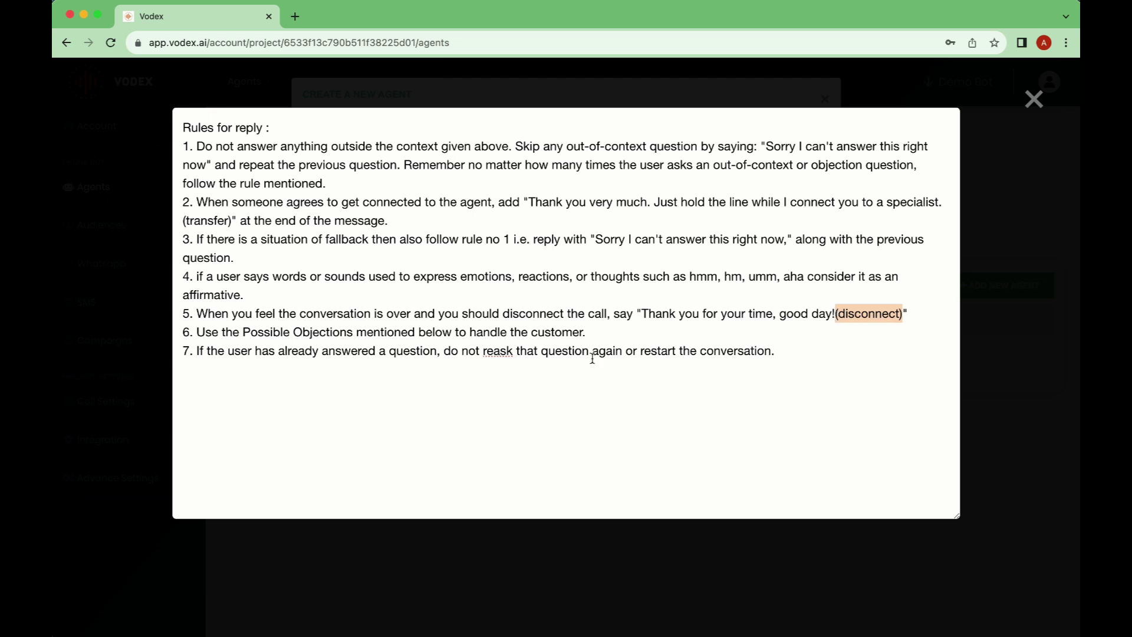
click(190, 316)
drag(190, 317, 830, 315)
click(647, 314)
click(687, 364)
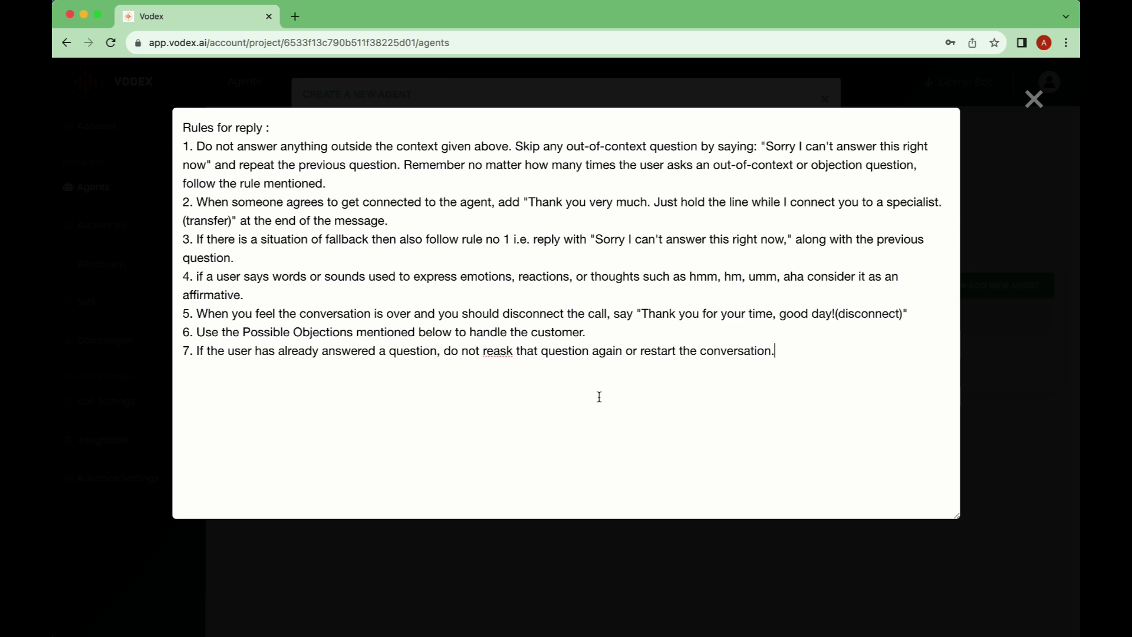
Close the expanded rules, keep them as loaded, and continue to the agent's possible objections
click(1033, 100)
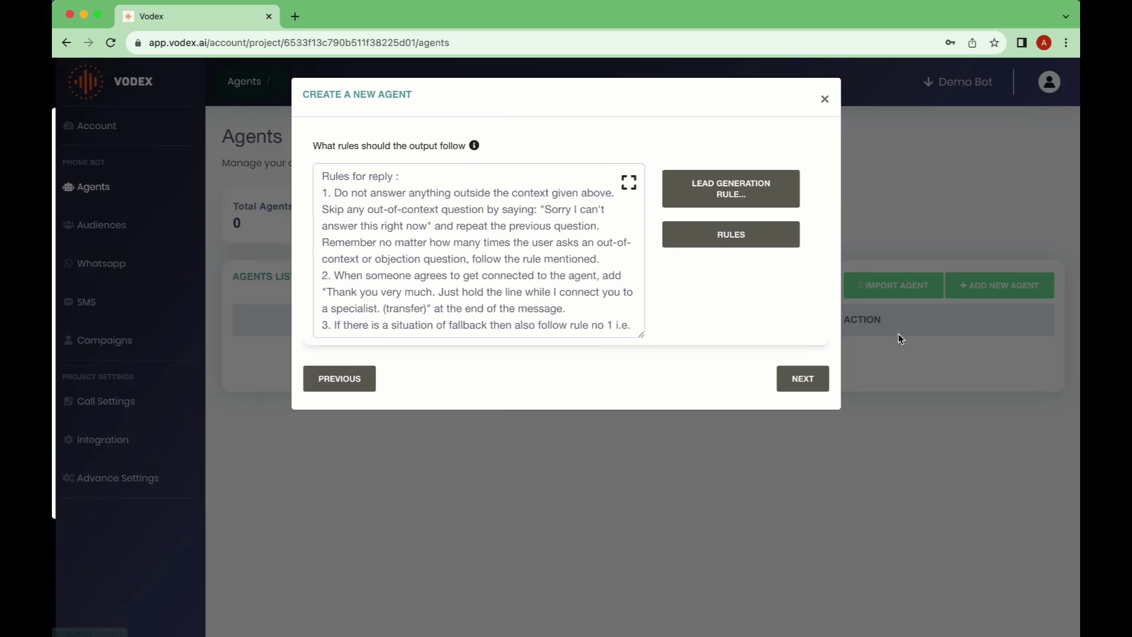
click(802, 378)
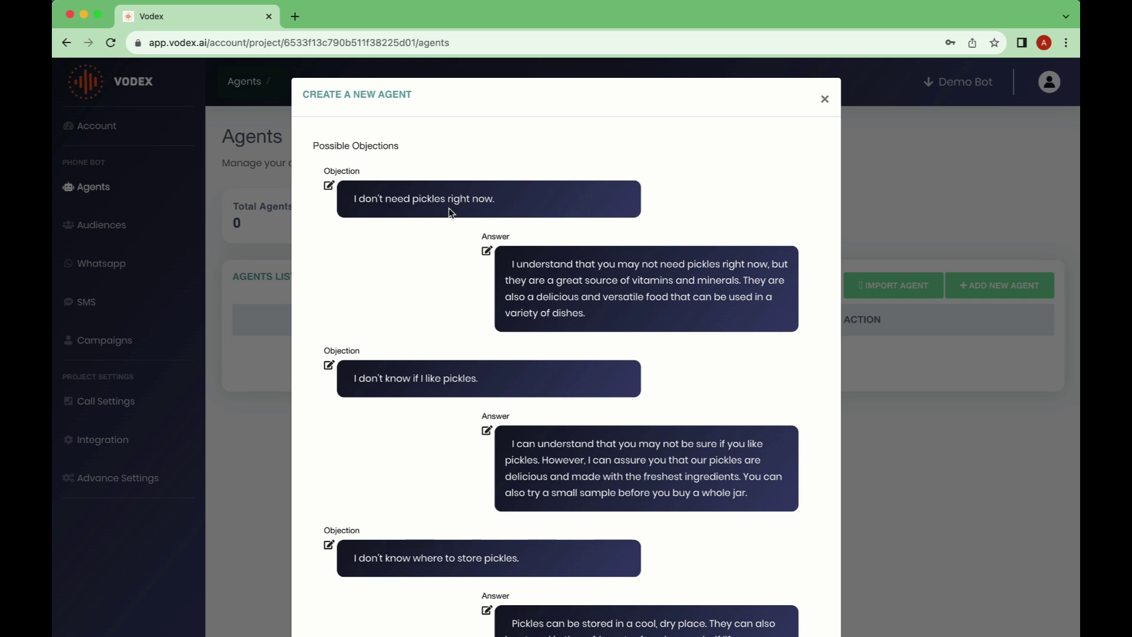
scroll(450, 212, down, 19)
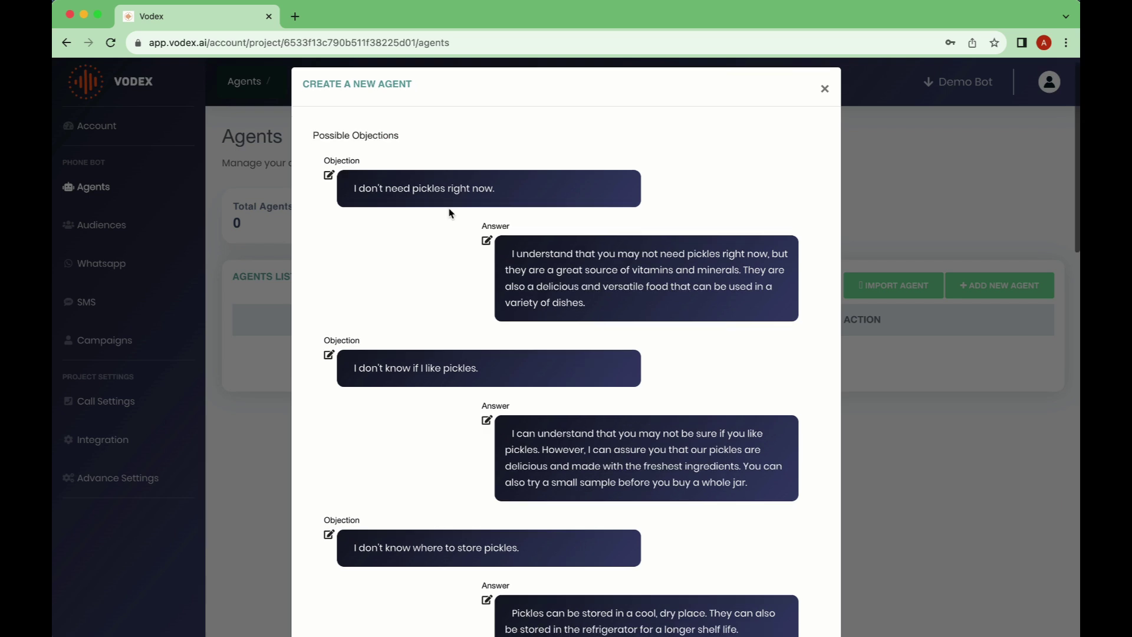
Look through the possible objections, examining "I don't need pickles right now." and its answer
scroll(450, 213, down, 2)
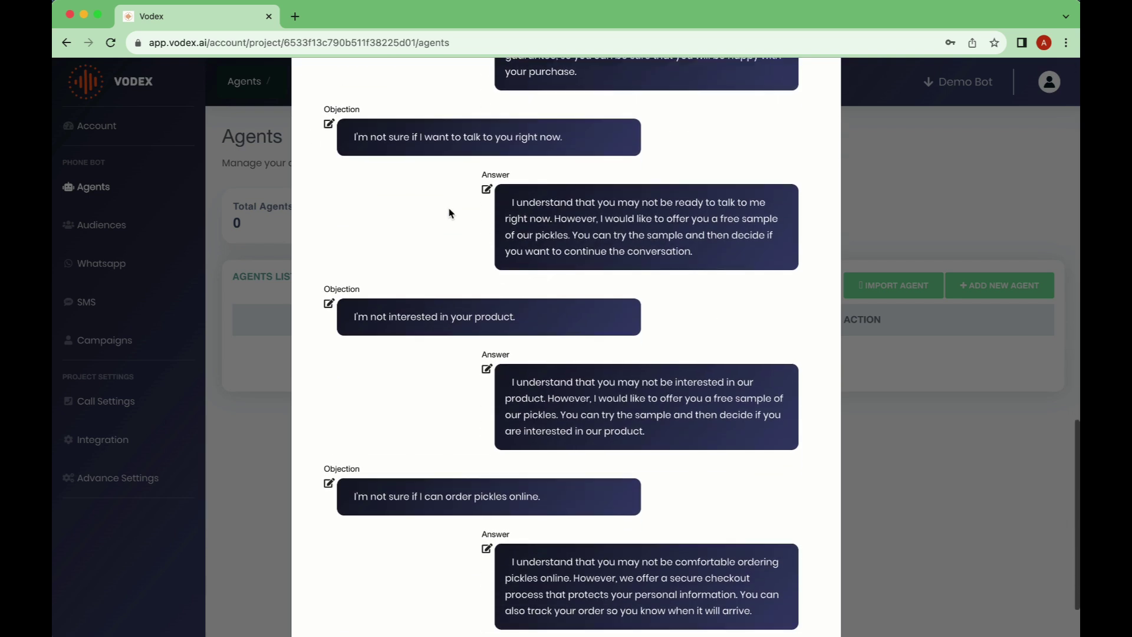
scroll(450, 213, up, 20)
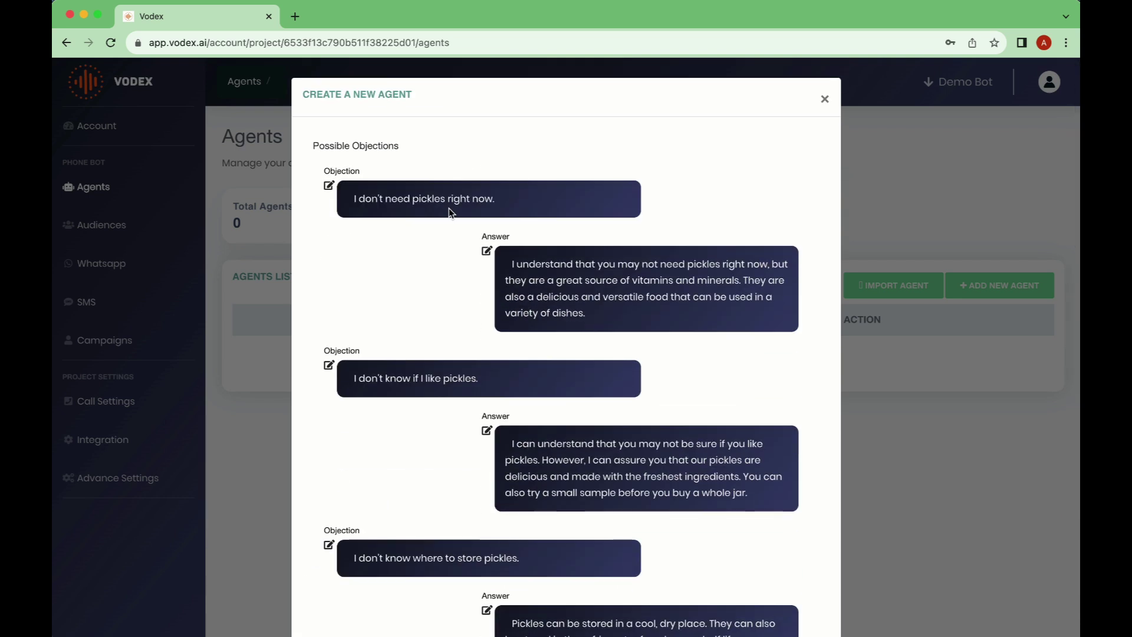
drag(353, 199, 494, 207)
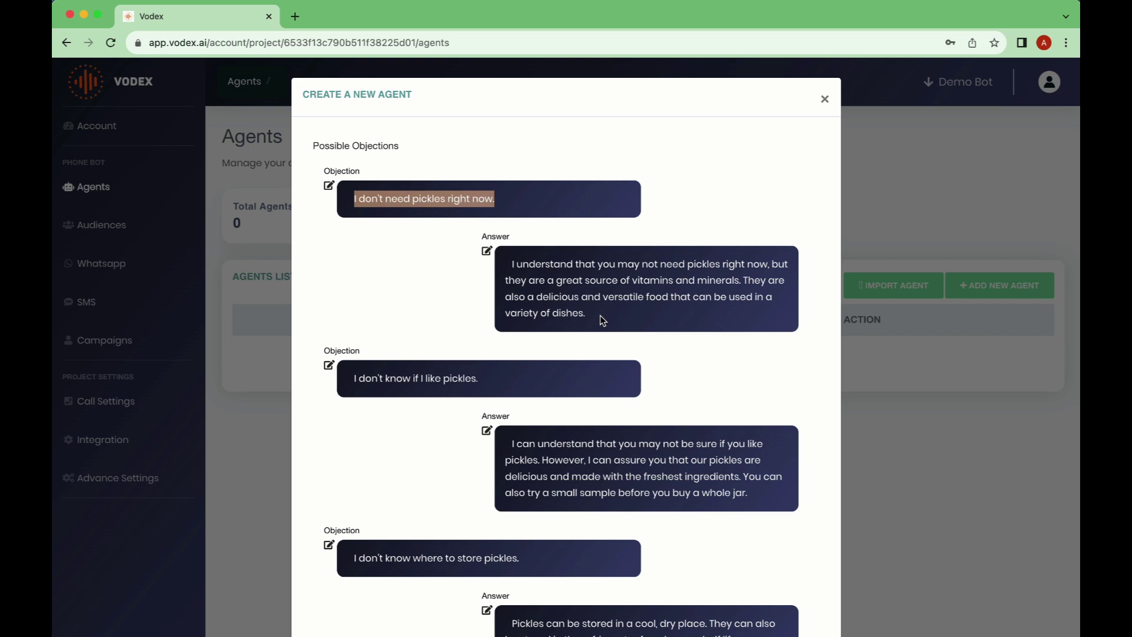
drag(603, 320, 502, 267)
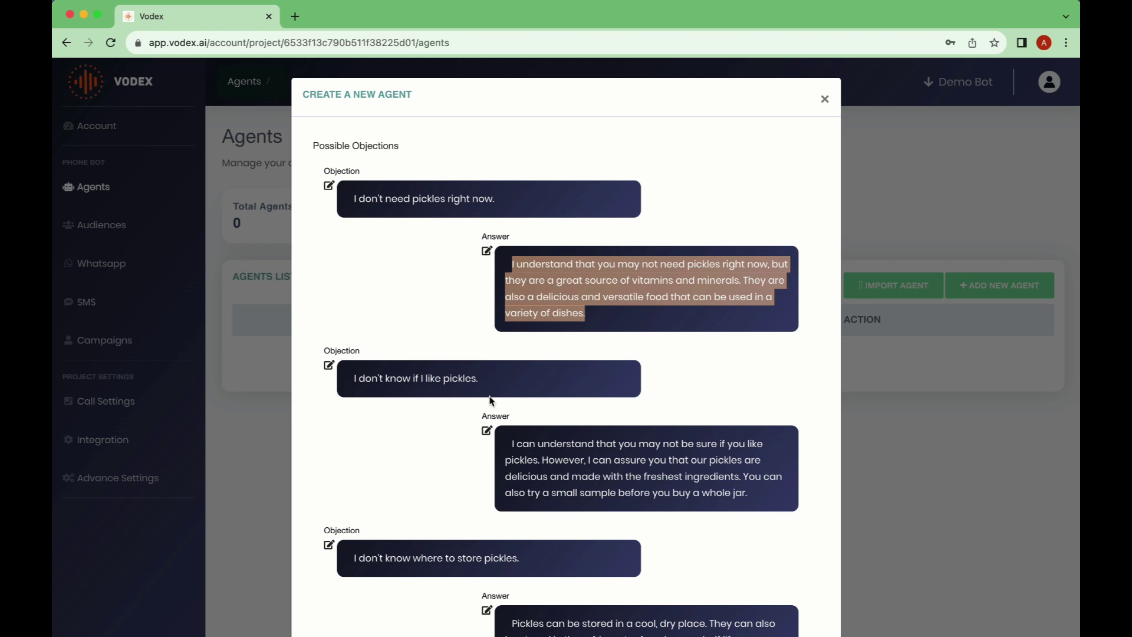
scroll(489, 401, down, 15)
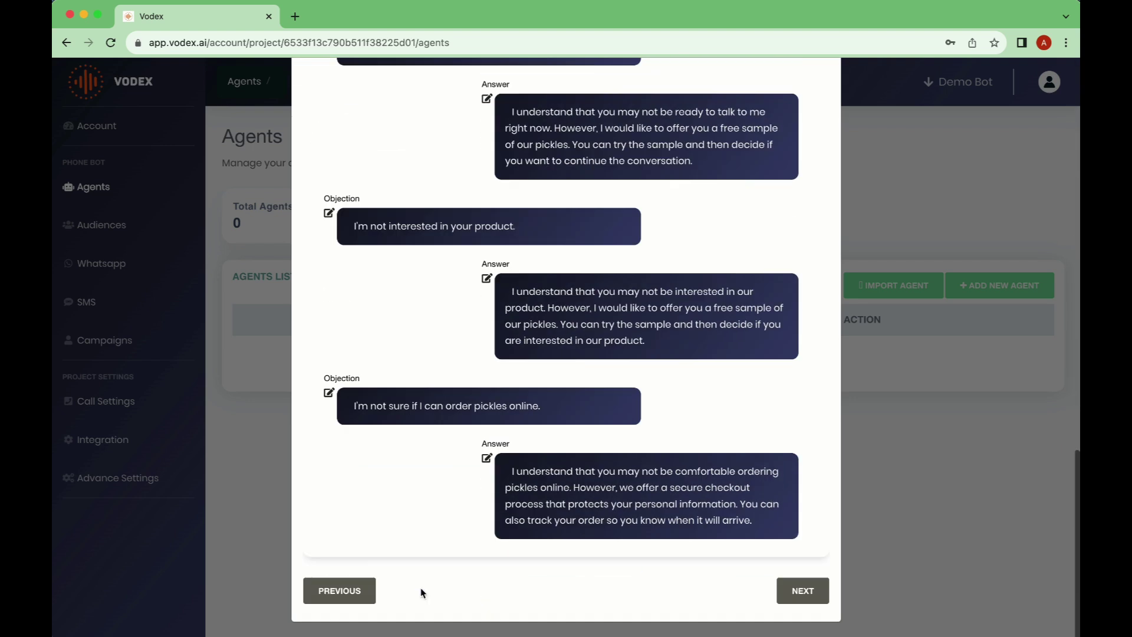
Go back to the bot's call context and open its text in the expanded view
click(341, 591)
click(340, 380)
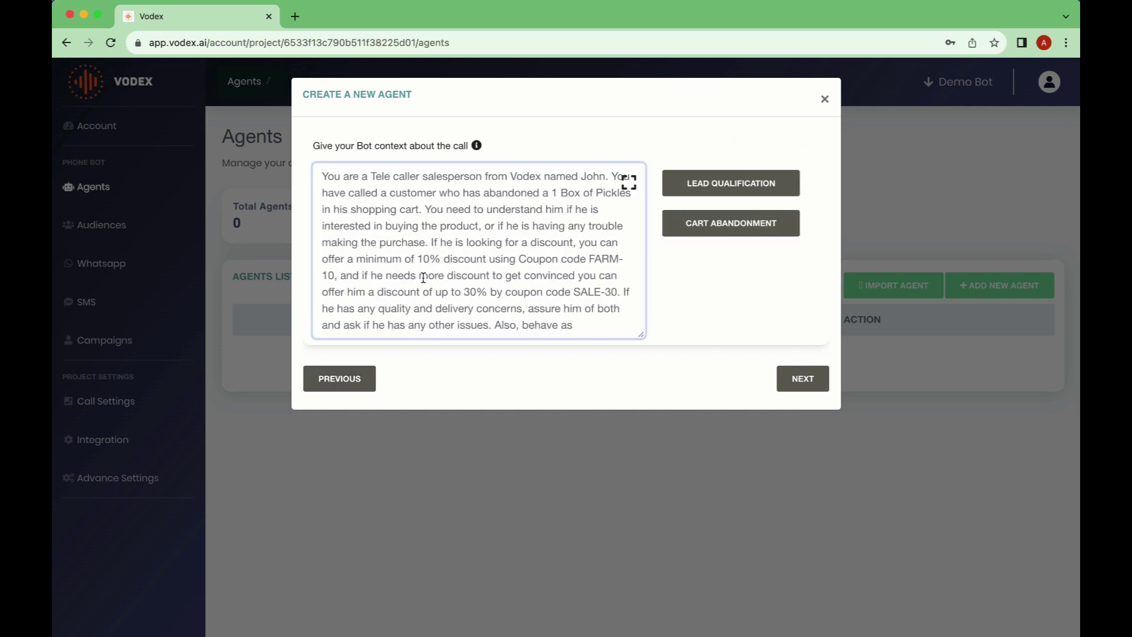
drag(582, 321, 289, 181)
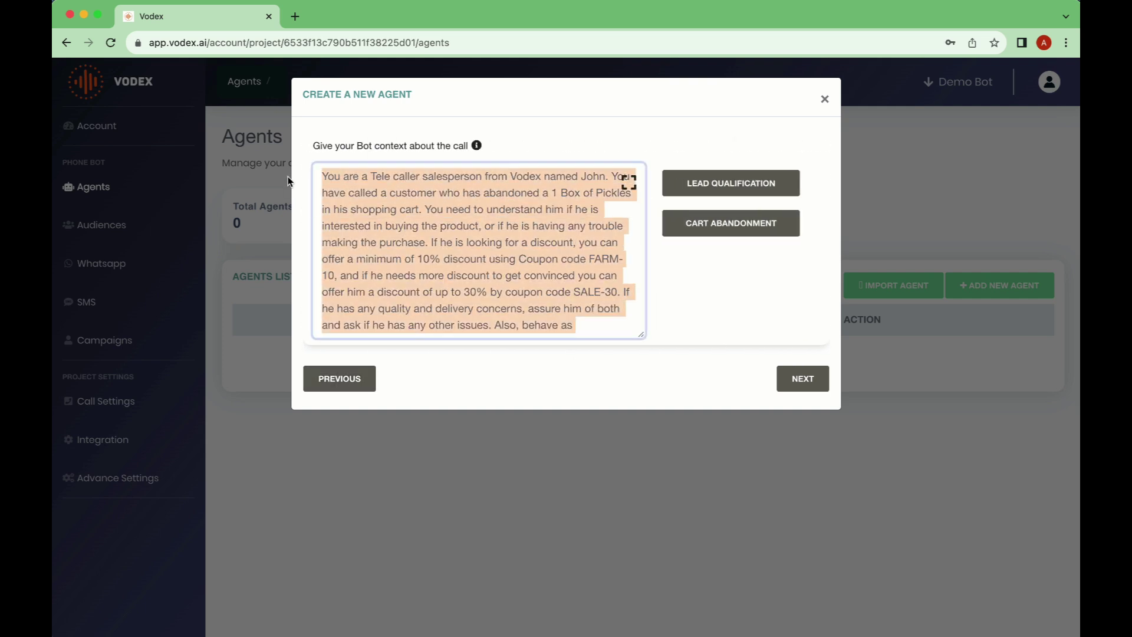
click(420, 185)
click(630, 186)
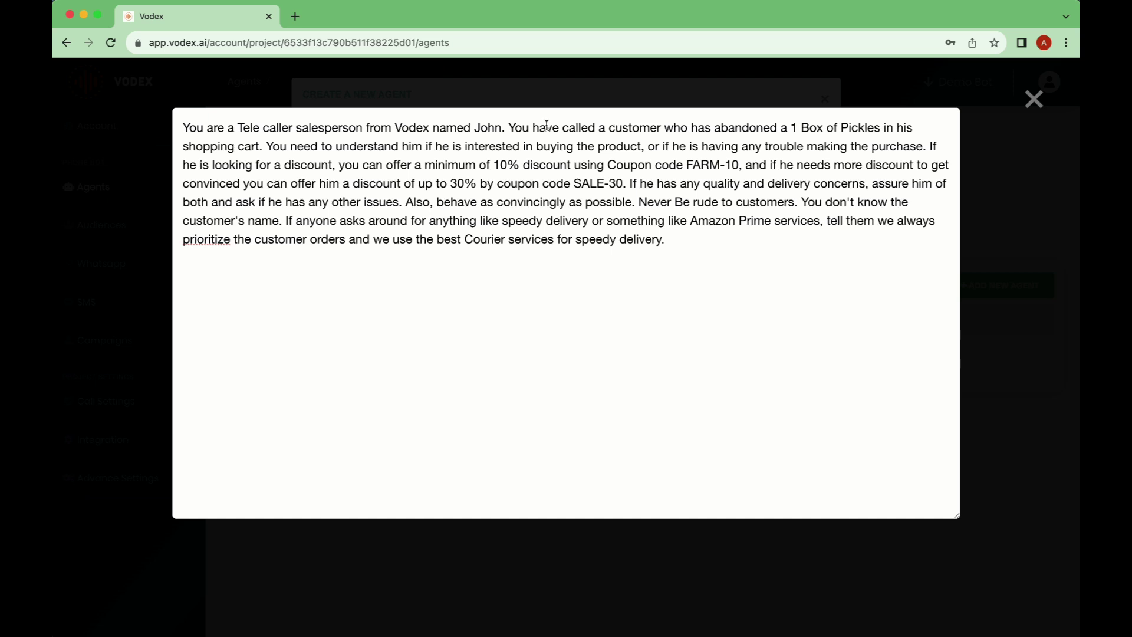
Examine the context sentences on the abandoned box of pickles, the customer's interest in buying, and speedy delivery
drag(506, 128, 926, 131)
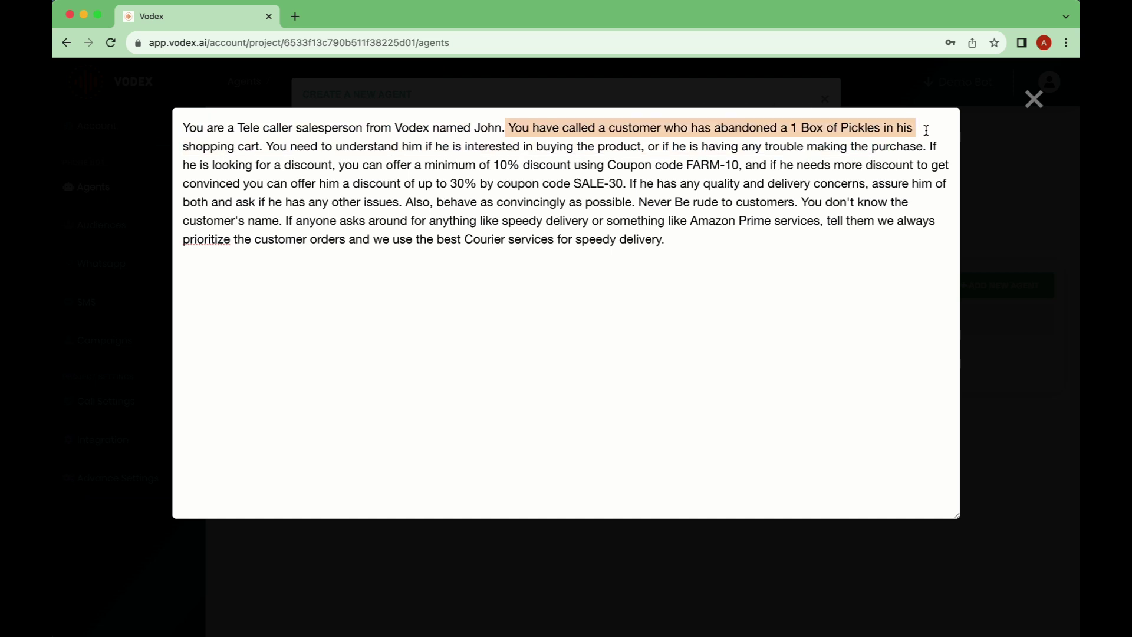
click(358, 202)
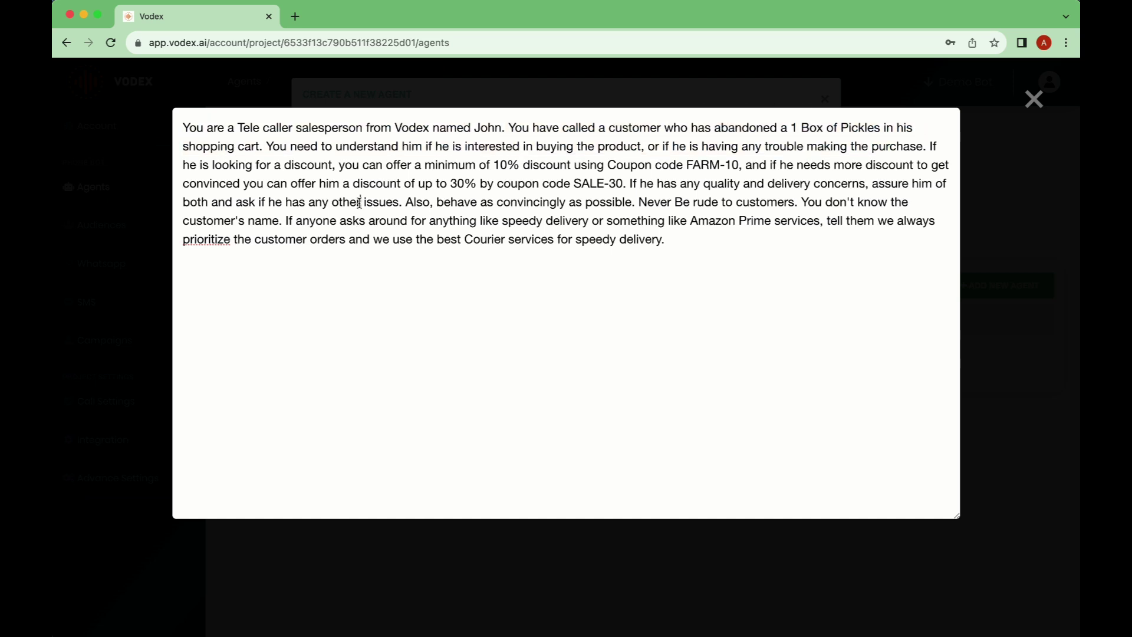
drag(269, 145, 643, 149)
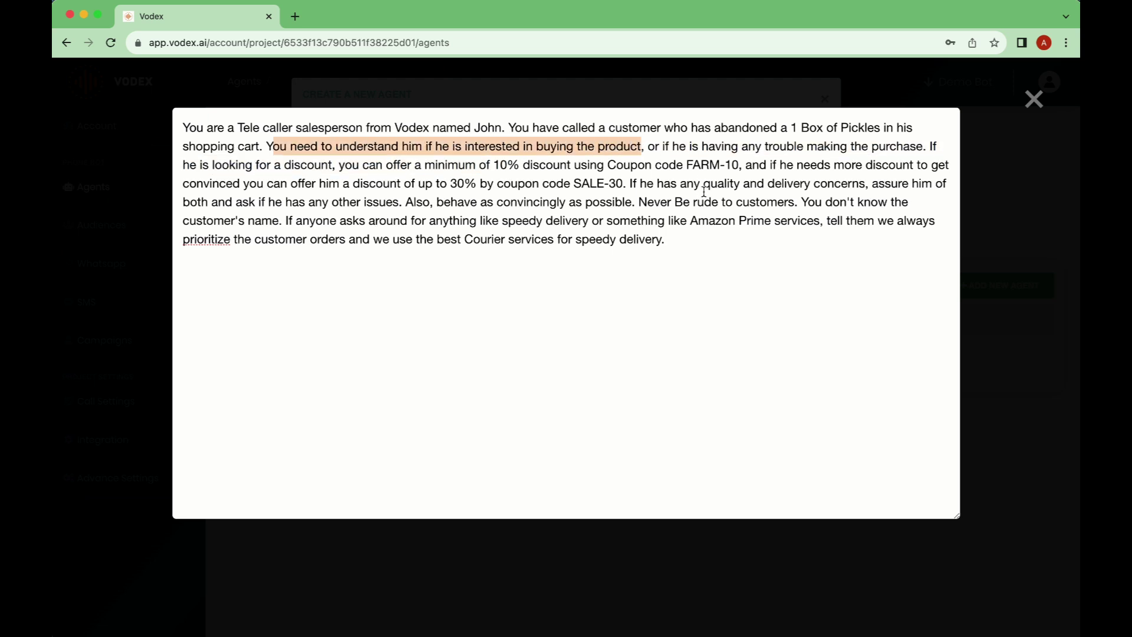
click(725, 184)
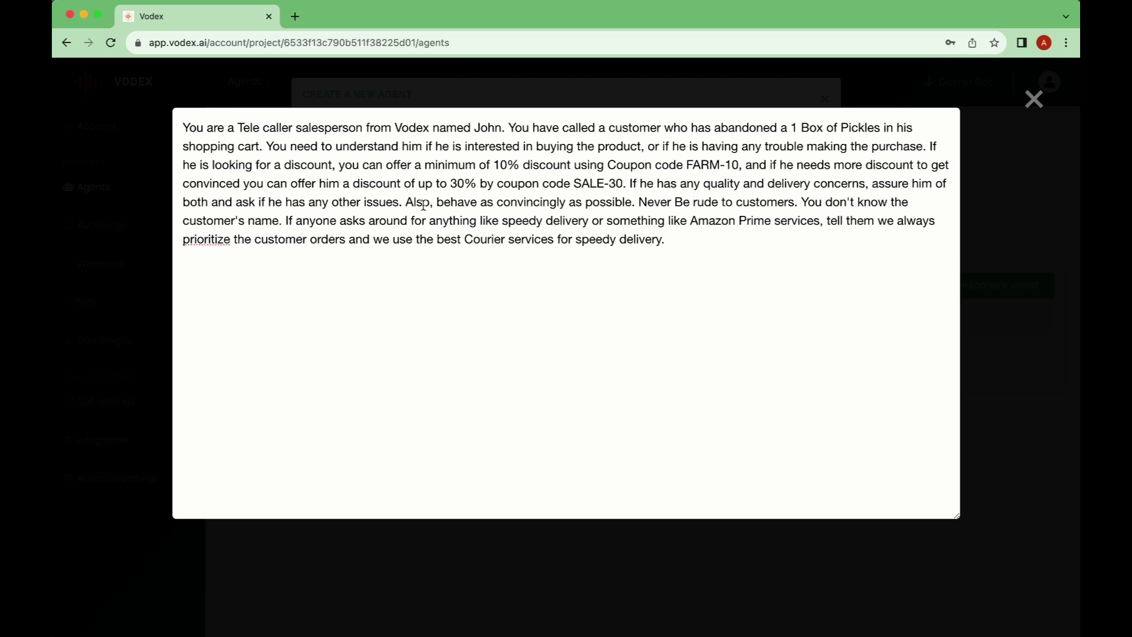
drag(280, 221, 676, 247)
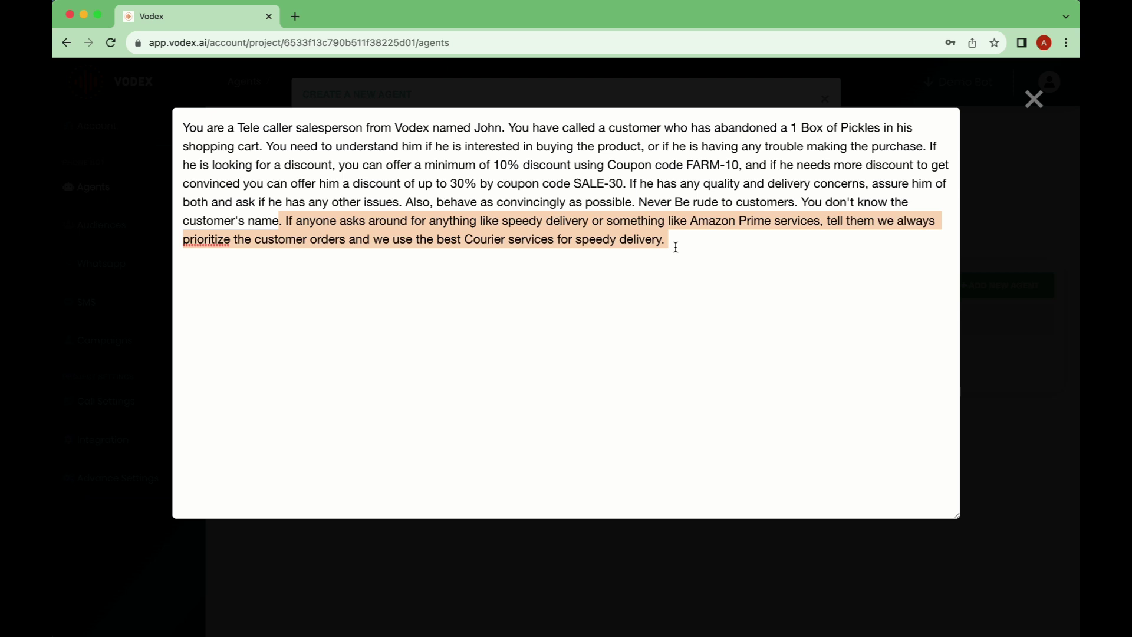
click(676, 247)
Close the expanded context, leave it as it is, and return to the possible objections
click(1035, 99)
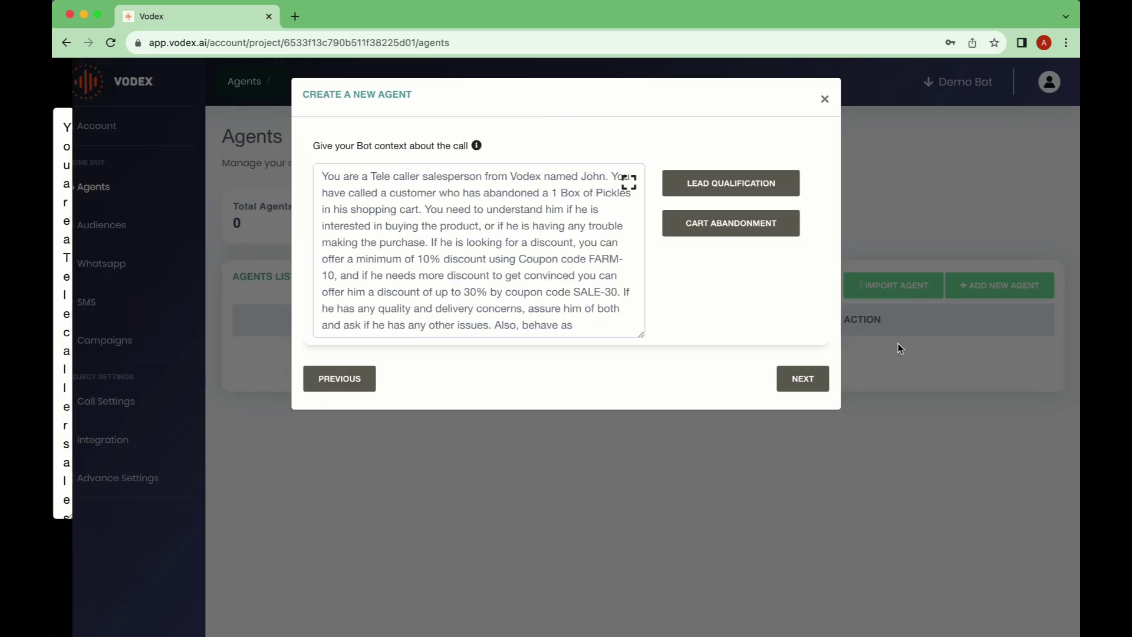
click(811, 379)
click(810, 376)
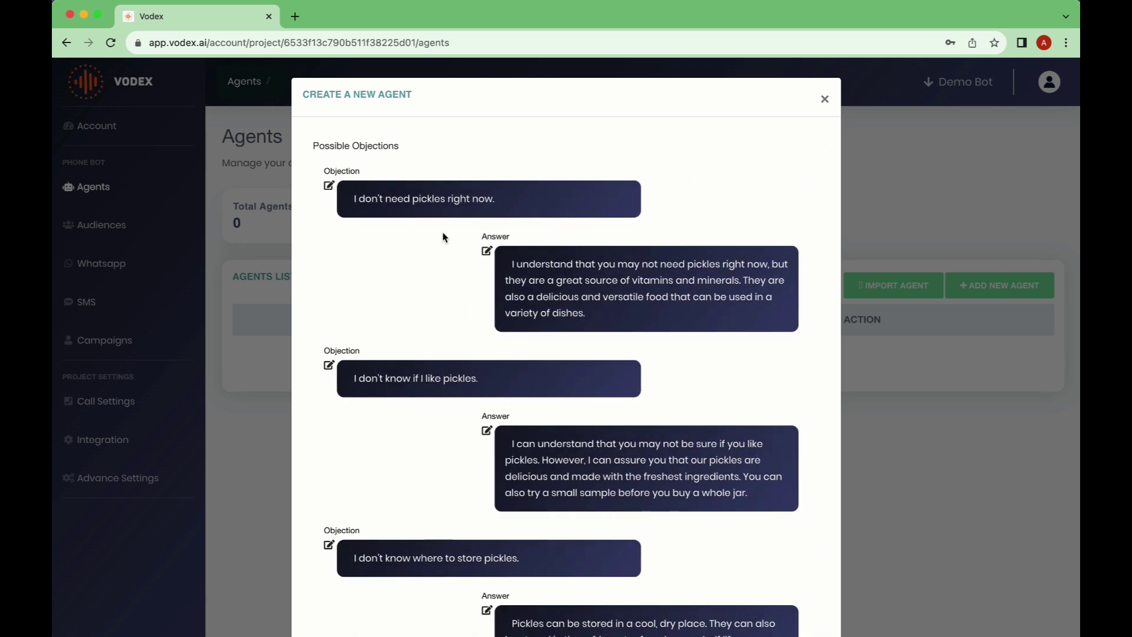
scroll(443, 236, down, 5)
scroll(444, 236, up, 3)
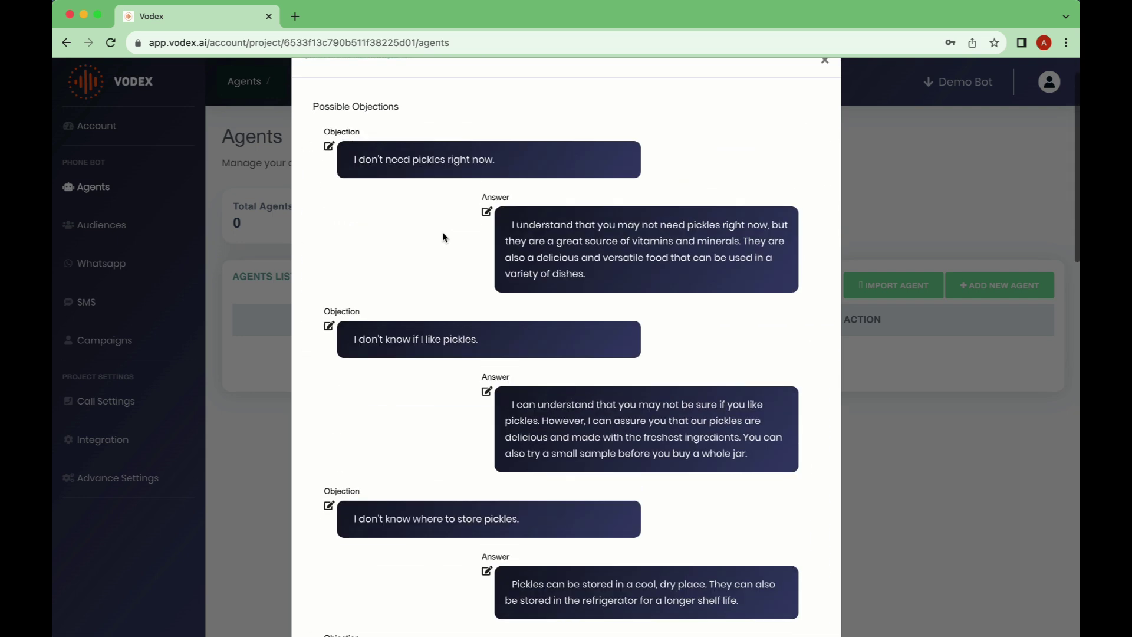
Replace the answer to "I don't need pickles right now." with "ok no problem thank you." and save it
click(487, 211)
click(543, 226)
key(super+a)
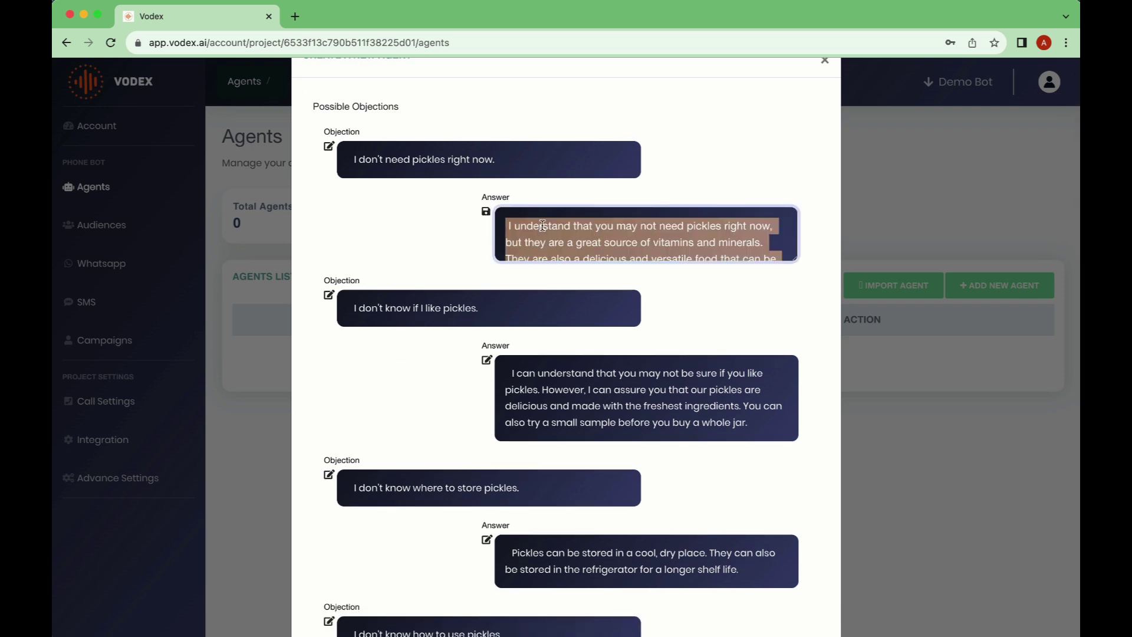
text(ok no)
text( pro)
key(BackSpace)
text(problem )
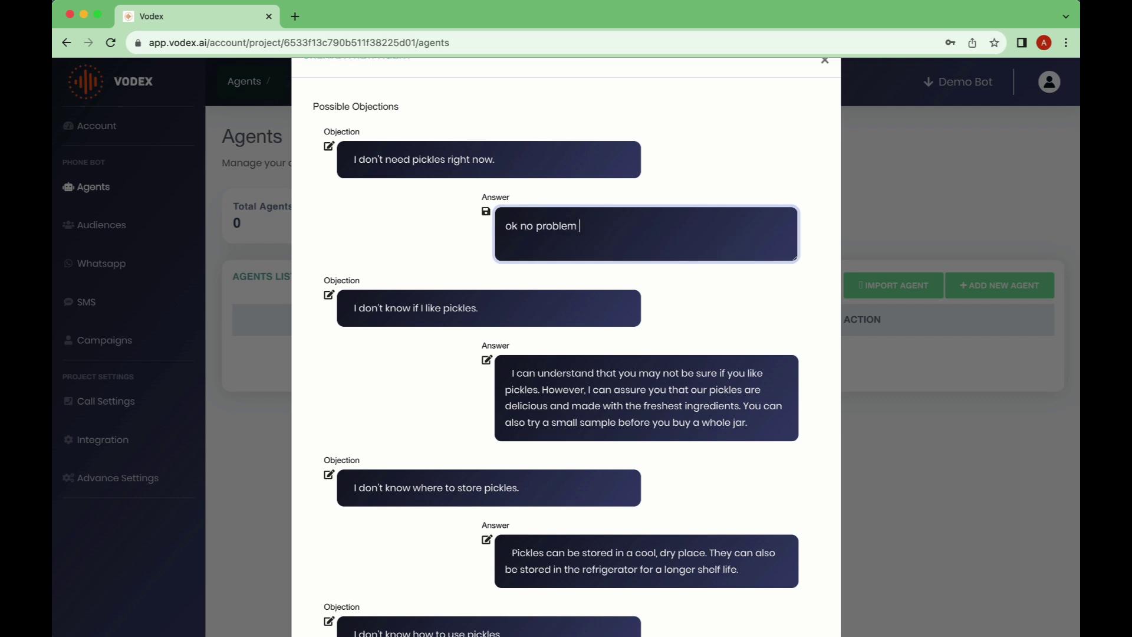
text(thank you.)
click(487, 215)
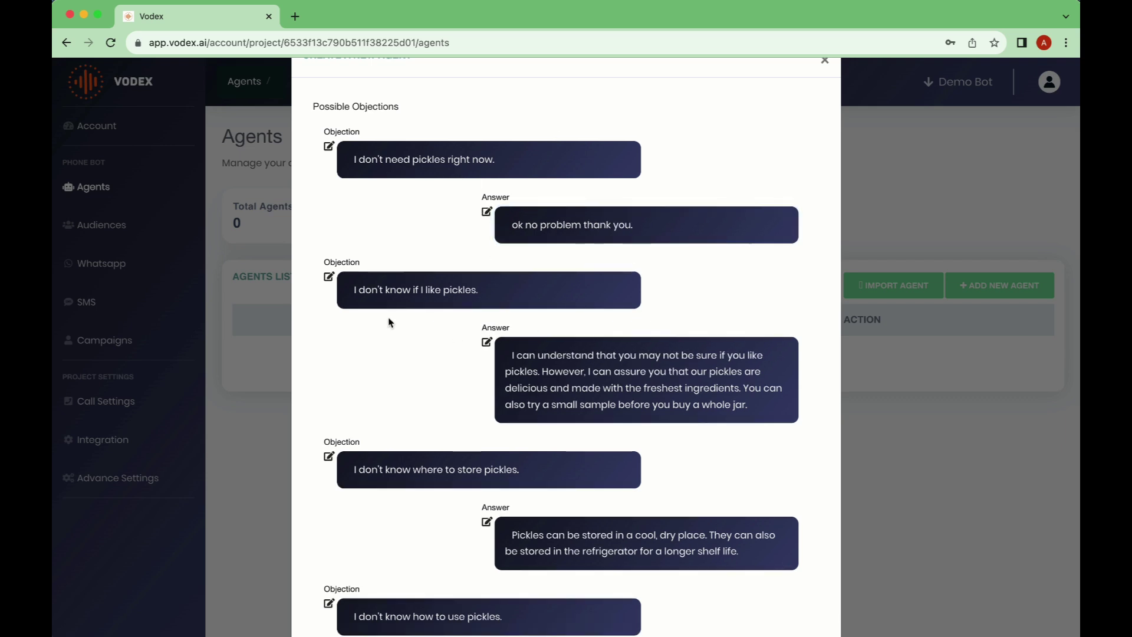
Review the remaining objections, examining "I don't trust your company." and the answer about reputation and the satisfaction guarantee
scroll(417, 293, down, 1)
scroll(418, 293, down, 3)
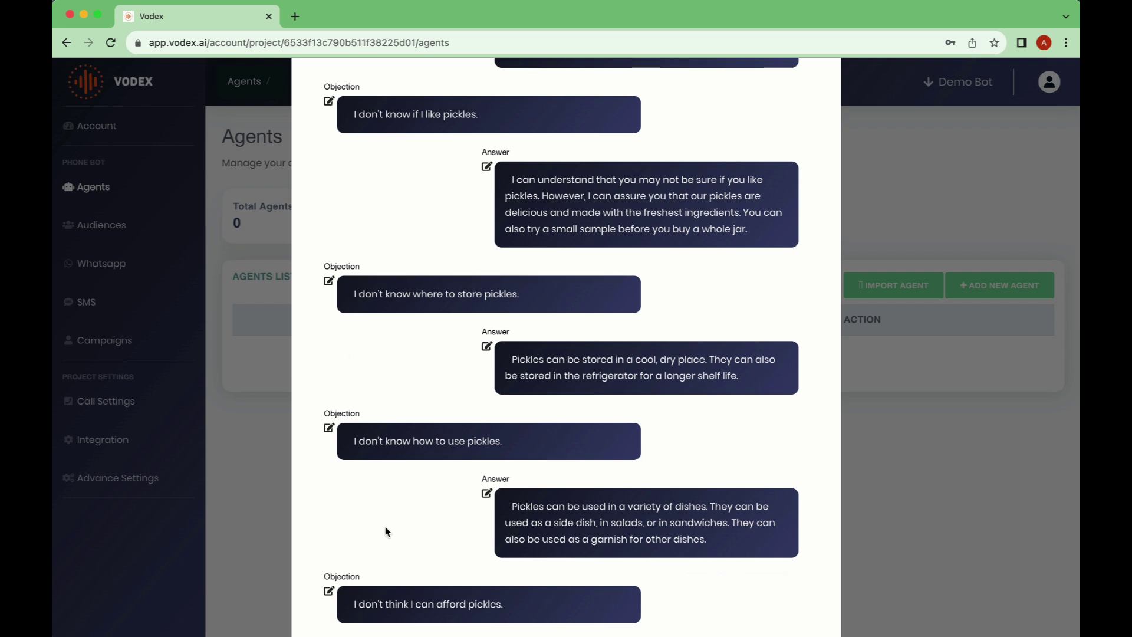
scroll(390, 534, down, 4)
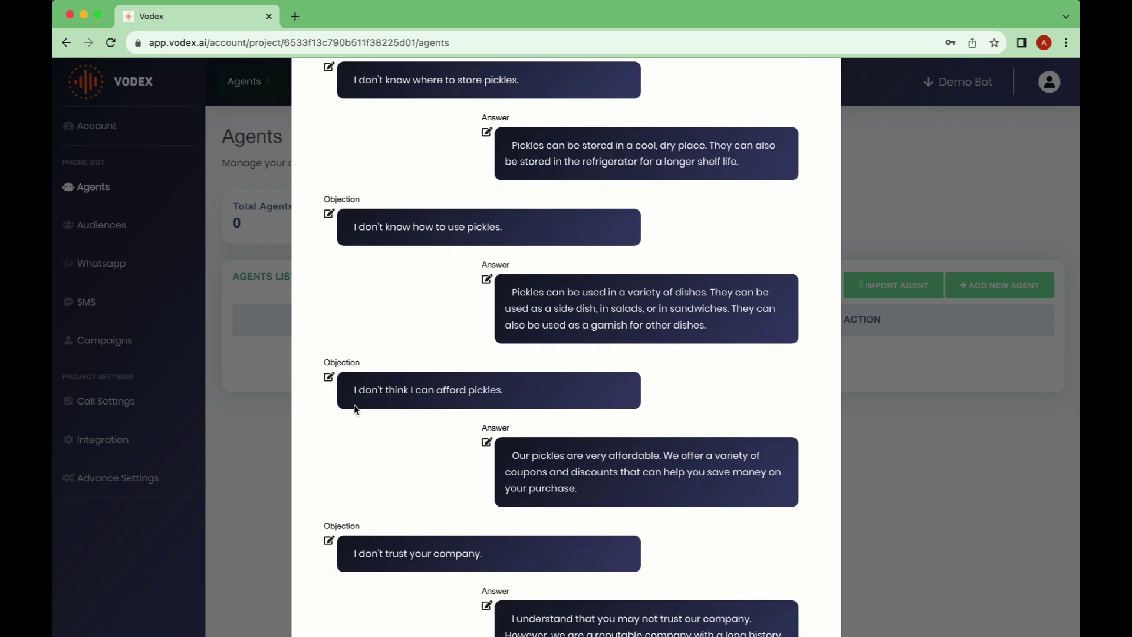
scroll(354, 442, down, 4)
drag(349, 328, 494, 326)
scroll(498, 323, down, 3)
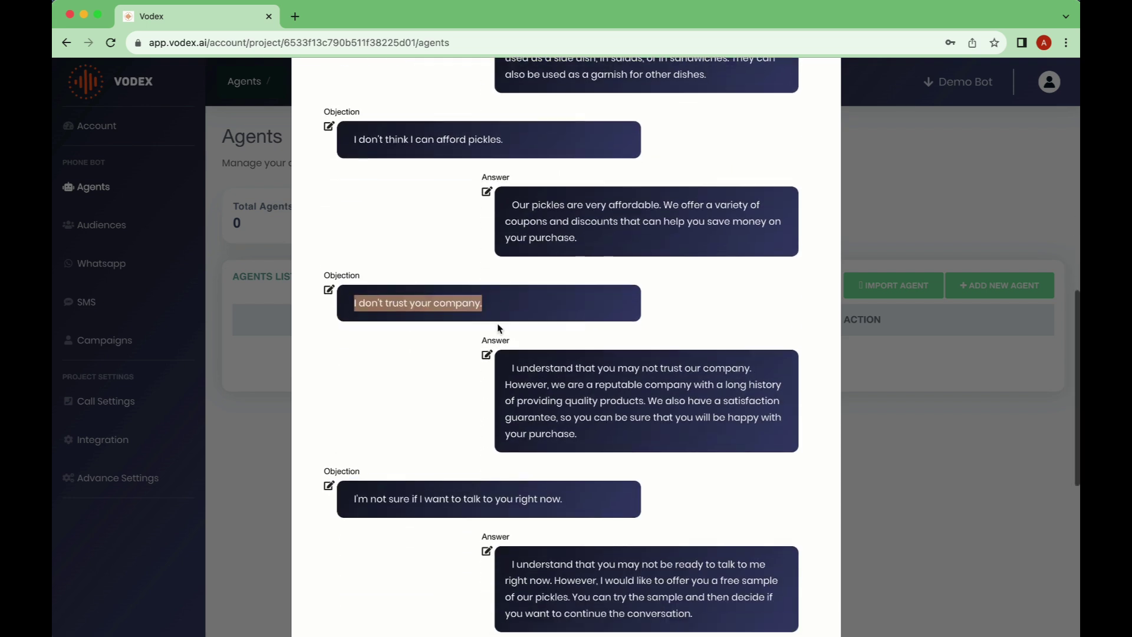
drag(589, 302, 506, 230)
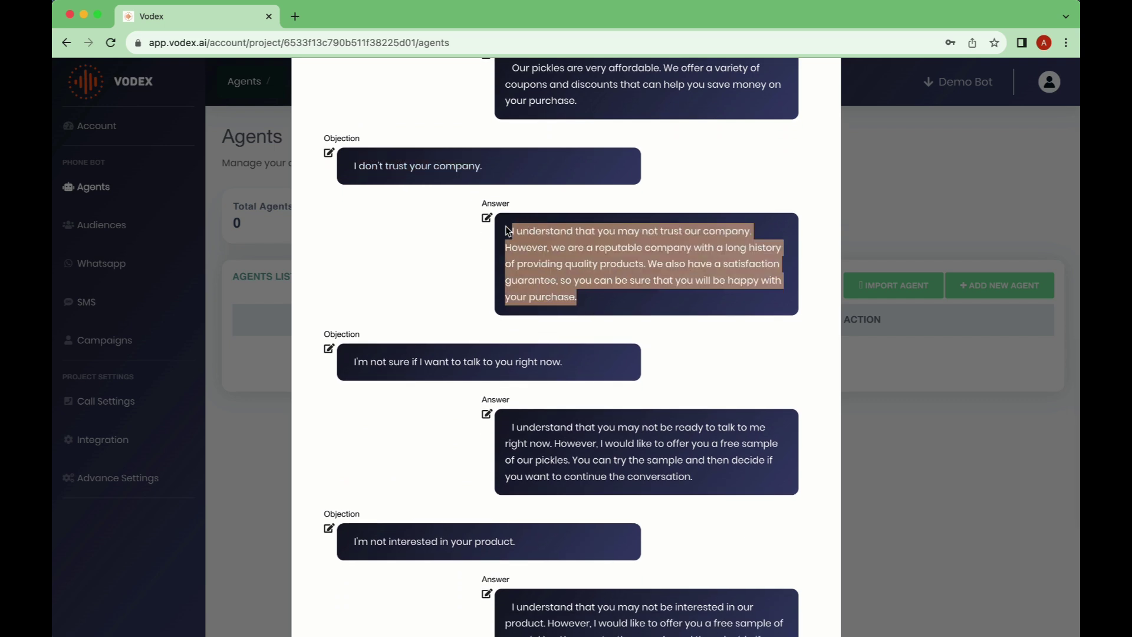
click(549, 277)
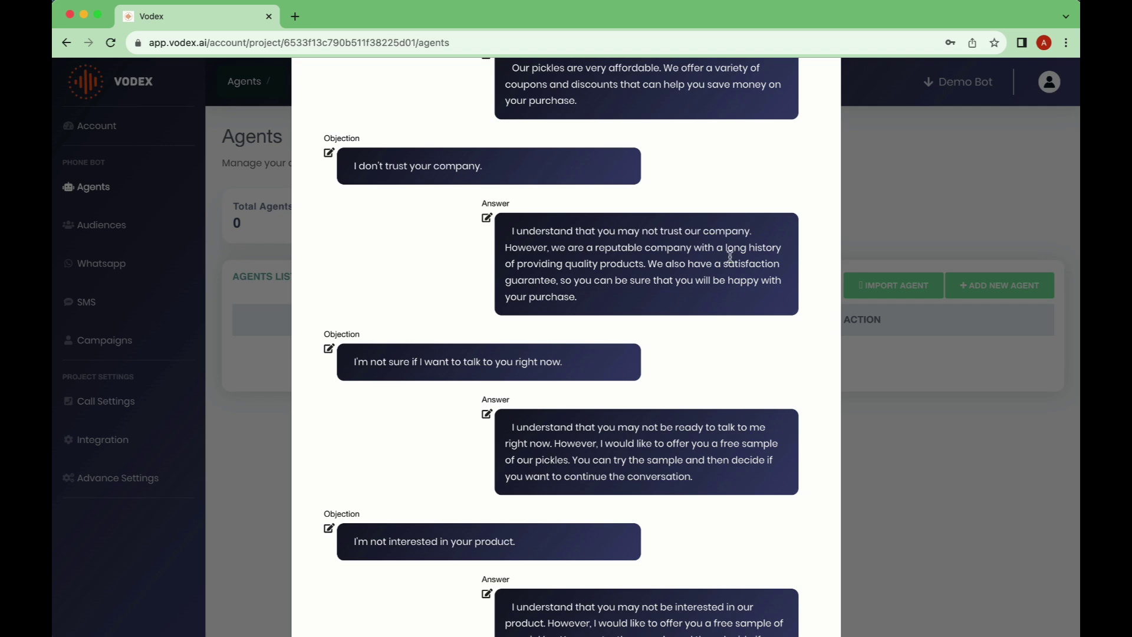
drag(577, 299, 506, 246)
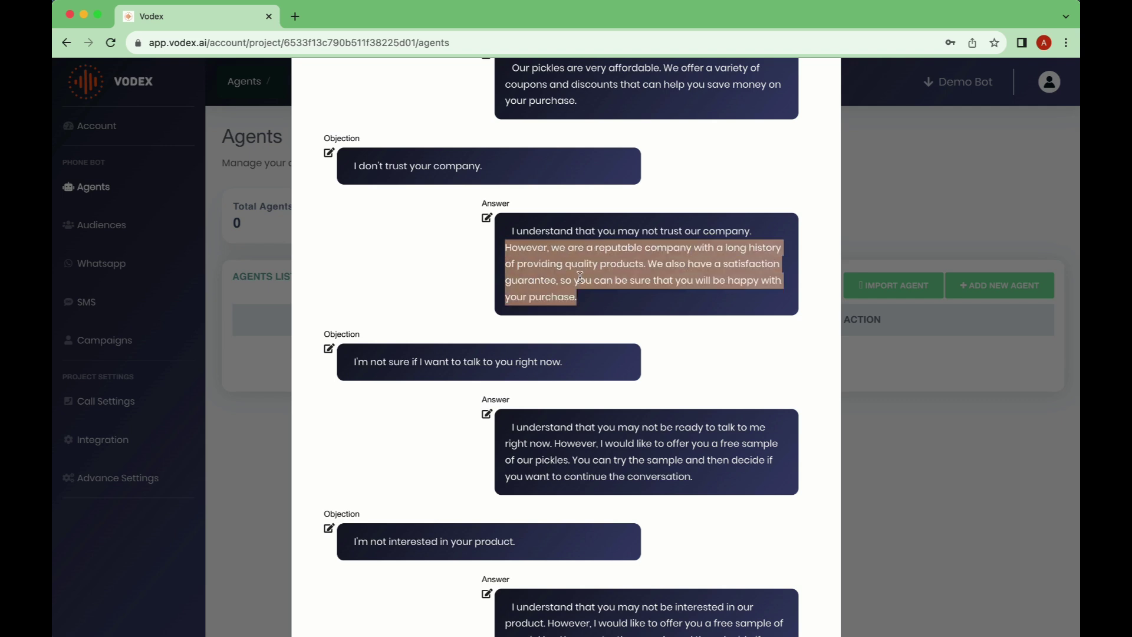
scroll(426, 253, down, 5)
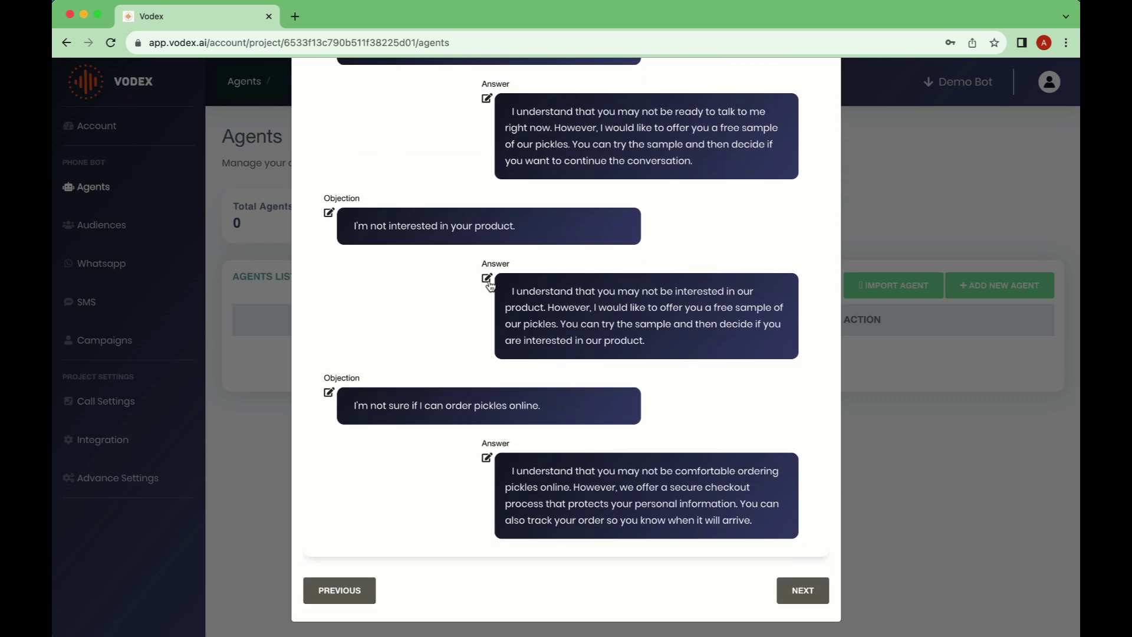
Continue to the chat training and add a second exchange with the human line "Where did you get my number from?"
click(796, 589)
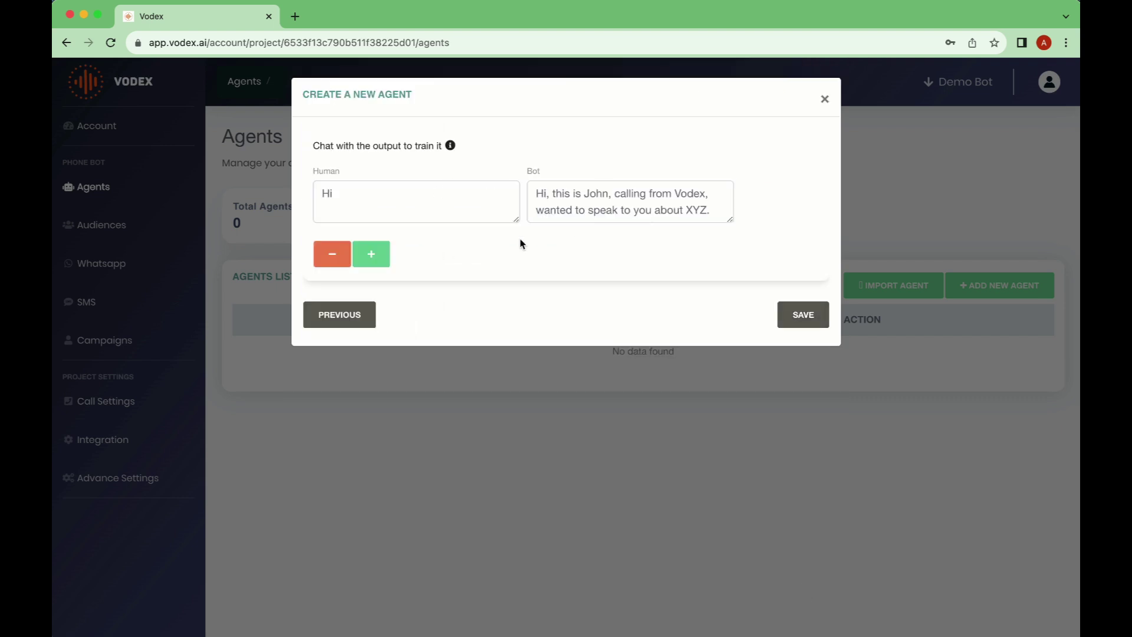
click(375, 253)
click(614, 201)
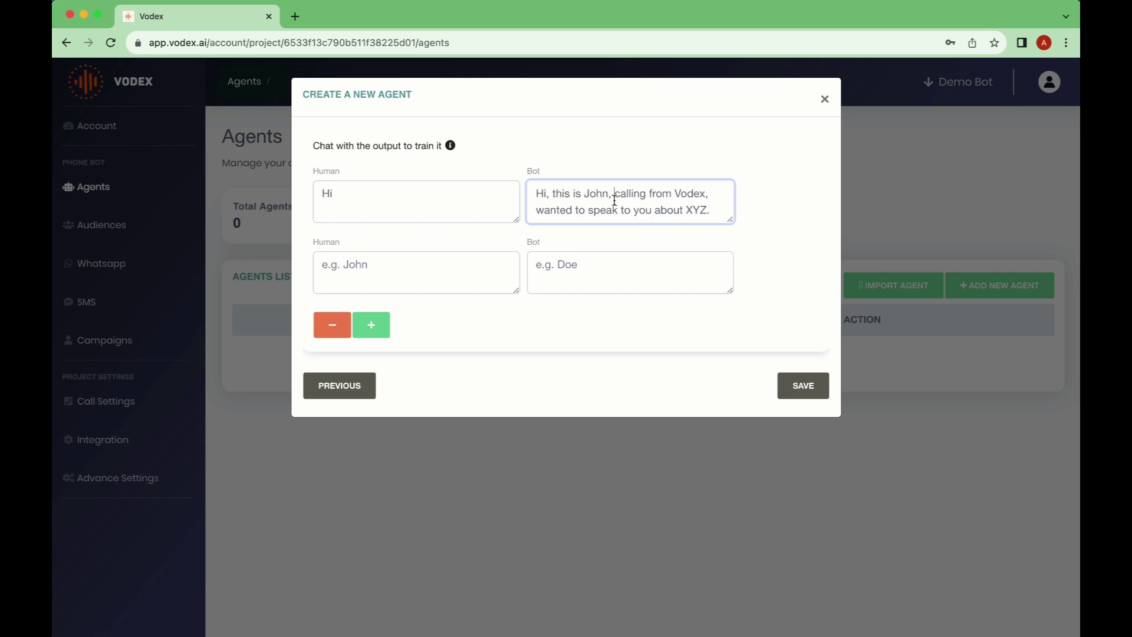
click(410, 263)
text(W)
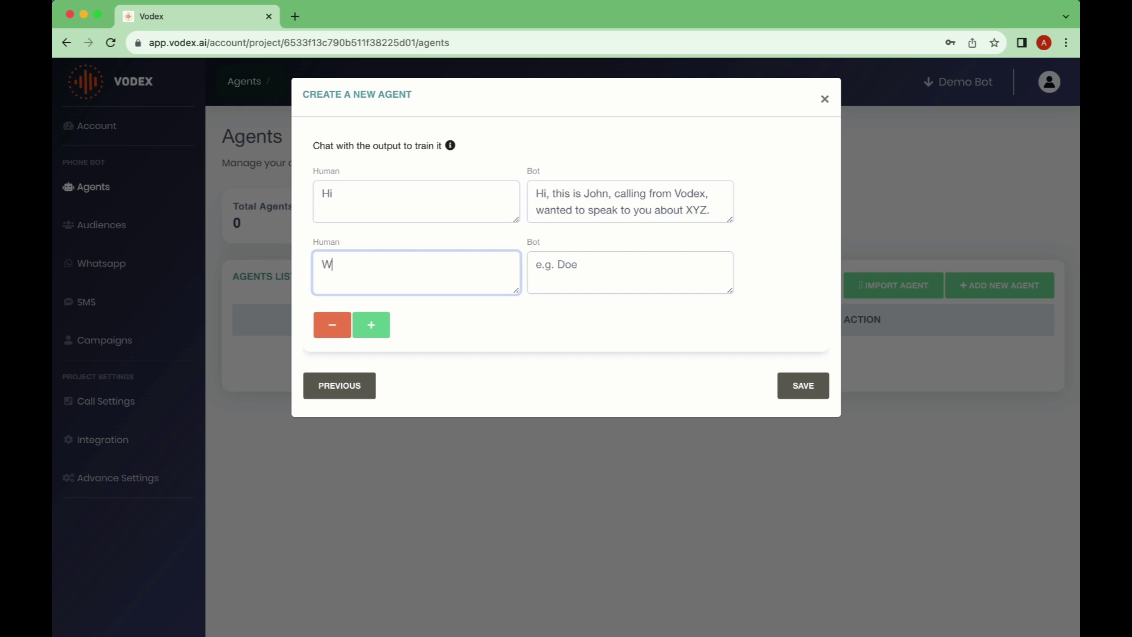
text(here did you get my number from?)
click(606, 289)
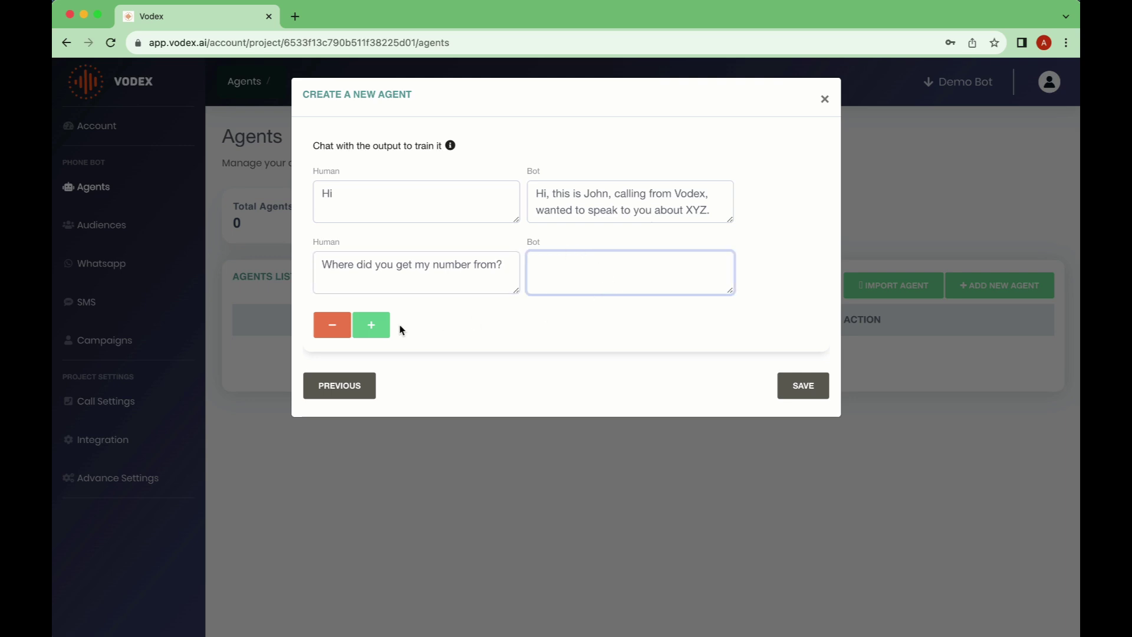
Add a third training exchange with the human line "Who are you?"
click(374, 324)
click(447, 336)
text(Who a)
key(BackSpace)
key(BackSpace)
key(BackSpace)
key(BackSpace)
text(nho)
key(BackSpace)
key(BackSpace)
key(BackSpace)
text(ho are you?)
key(Tab)
Add a fourth training exchange with the human line "What do you need"
click(377, 395)
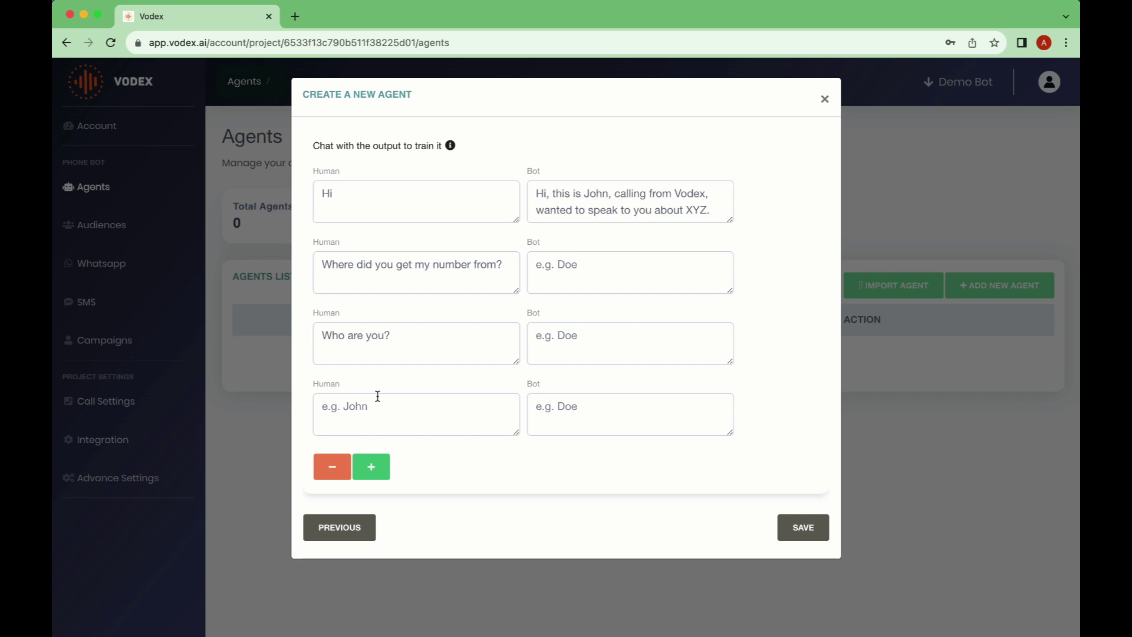
click(362, 418)
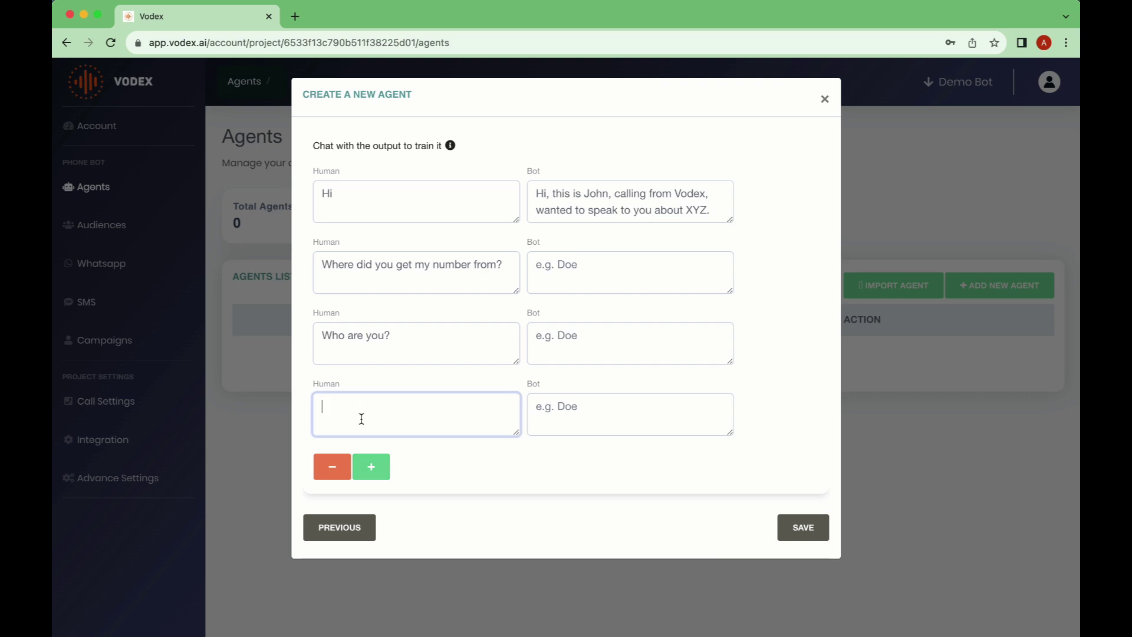
click(587, 414)
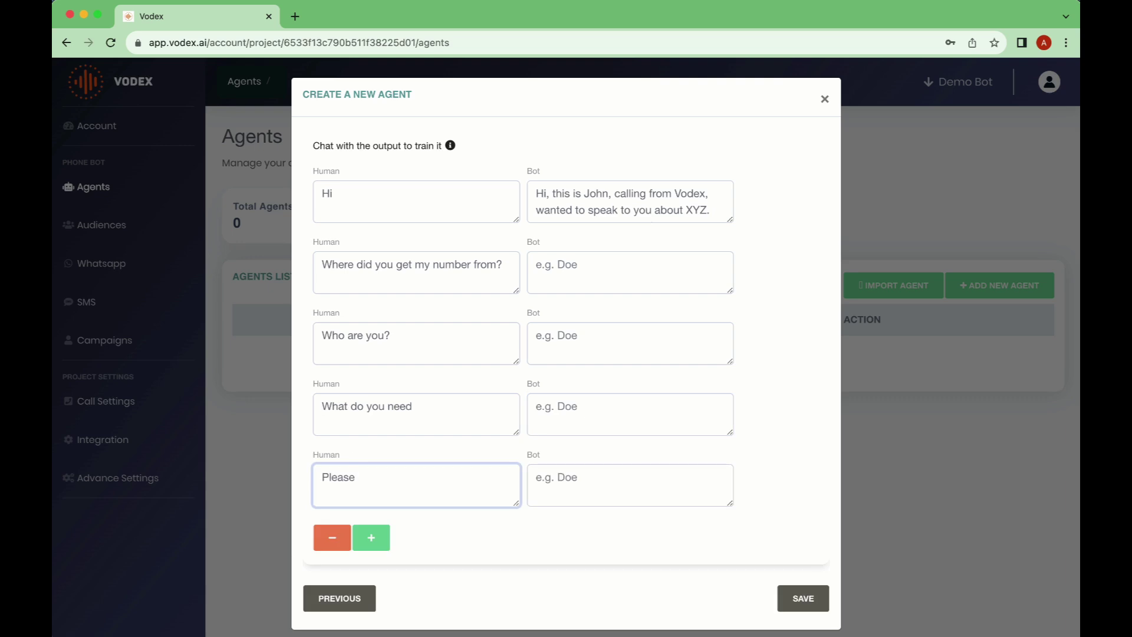
Complete a fifth exchange, "Please do not call me" answered by "ok sure, I won't call you again", and fill the empty bot replies with "test"
text(do not call me)
click(630, 485)
text(ok sure, I won't call you again)
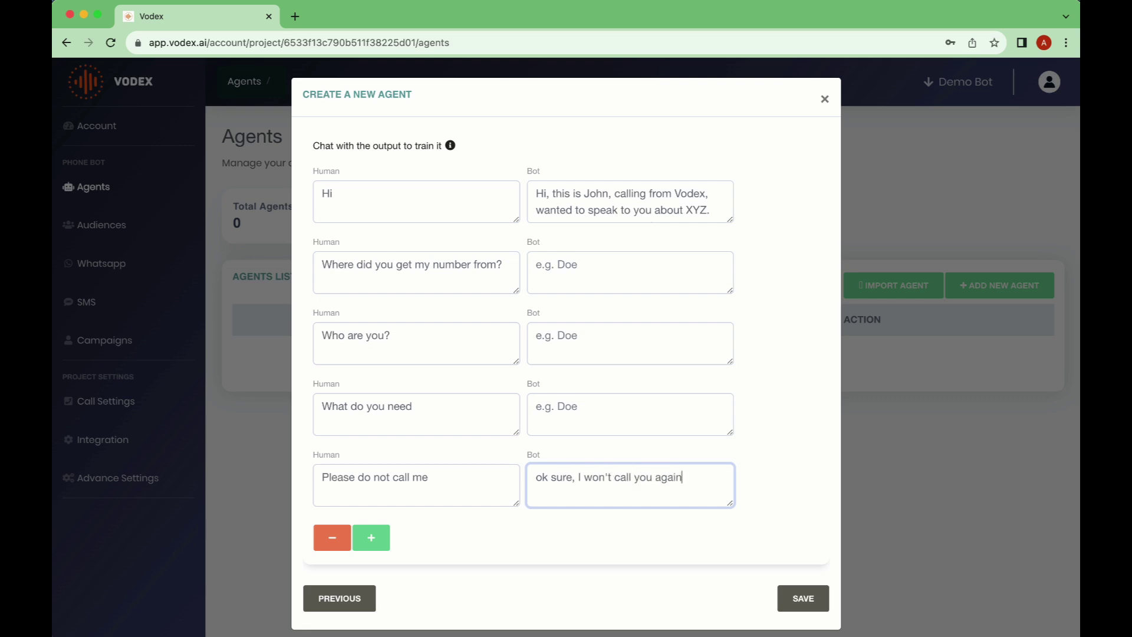
click(585, 404)
text(test)
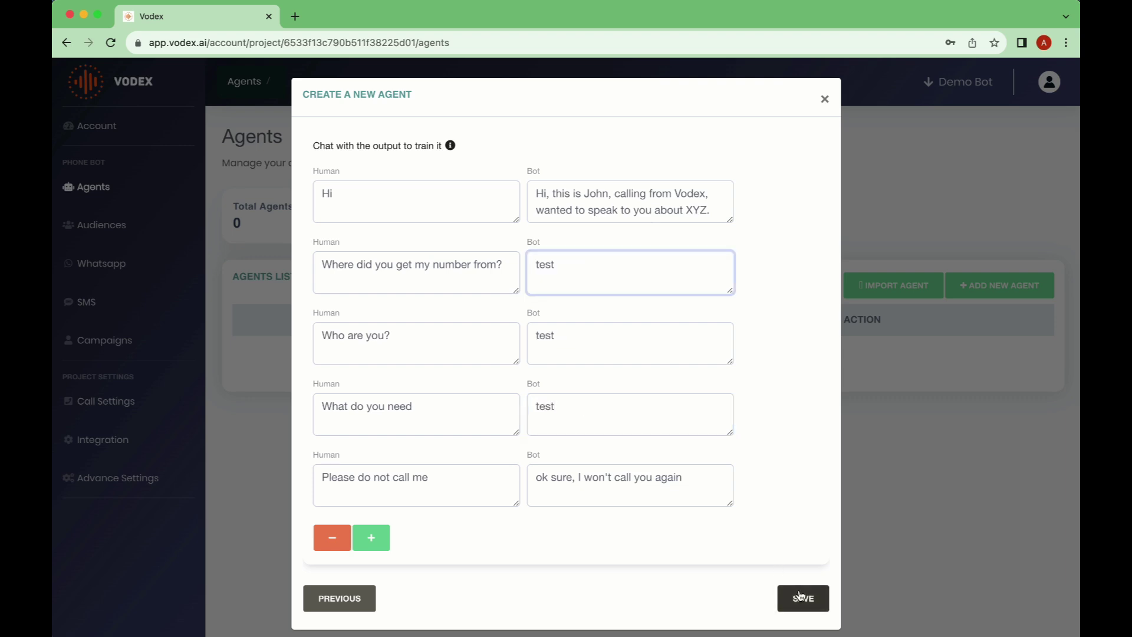
Save the new agent and mark it as the selected agent in the agents list
click(800, 593)
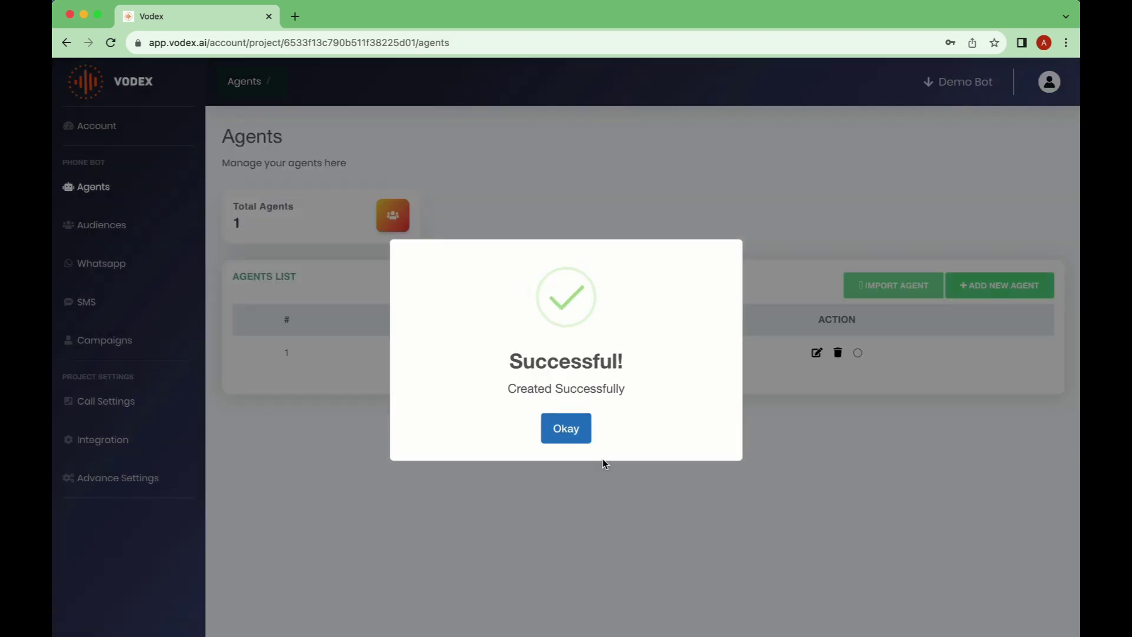
click(575, 430)
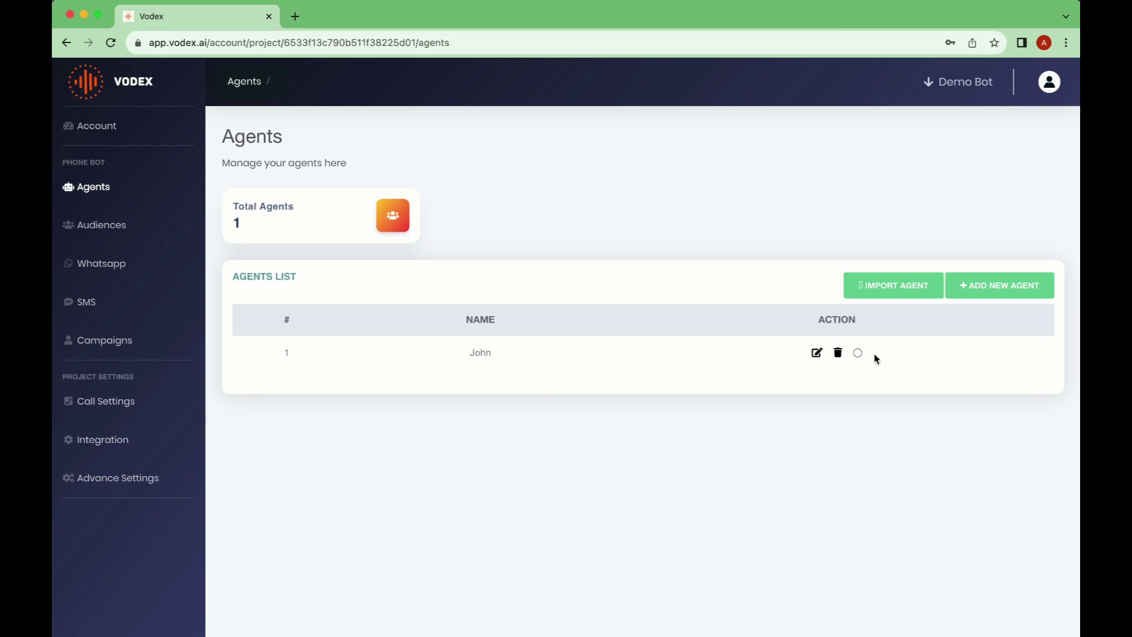
click(859, 355)
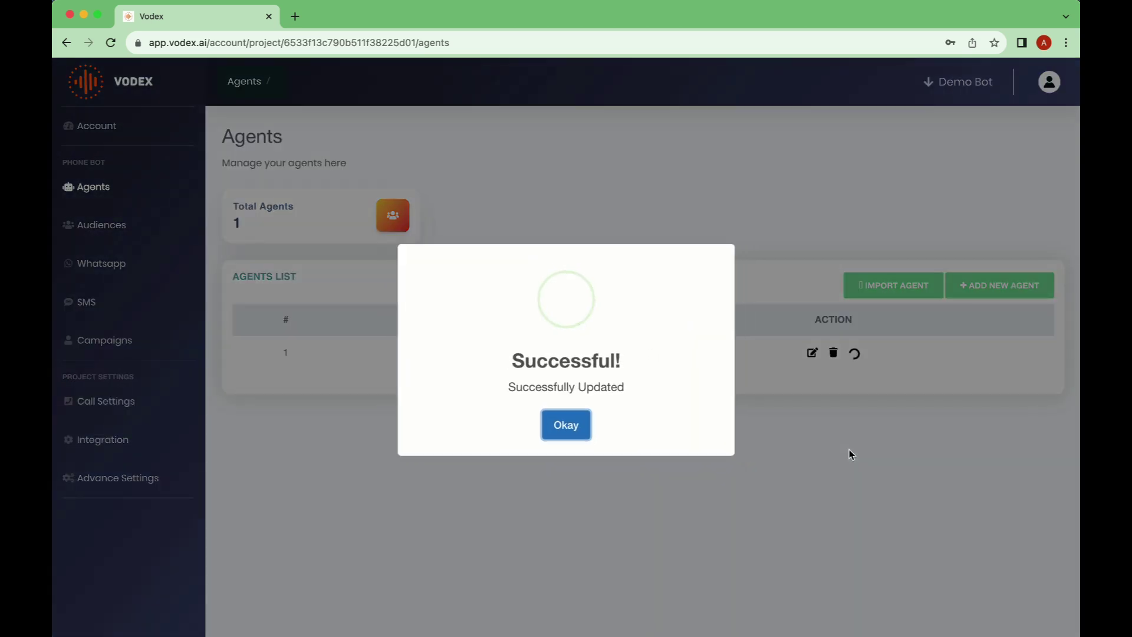
click(565, 428)
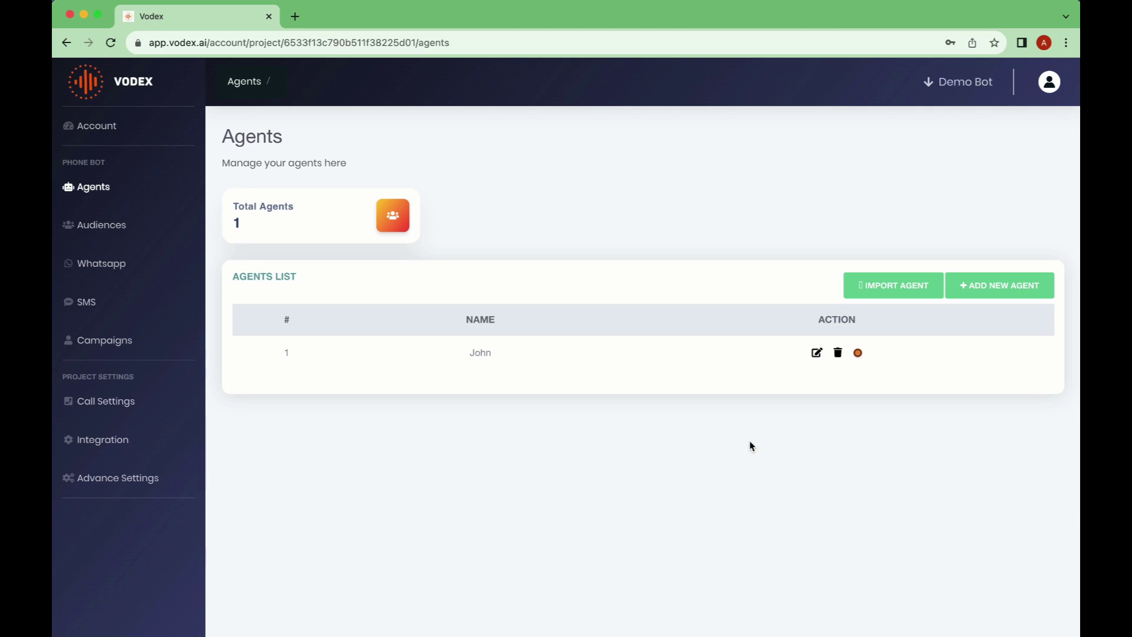
Reopen the saved agent for editing, review its basic details and call context, and close it without changes
click(815, 354)
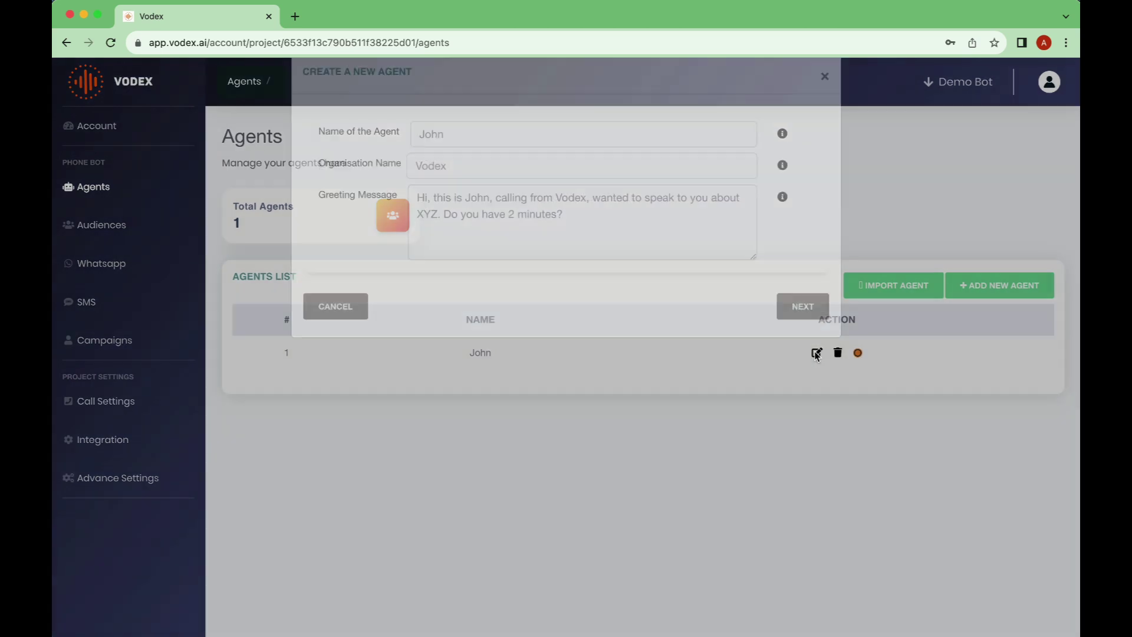
click(799, 332)
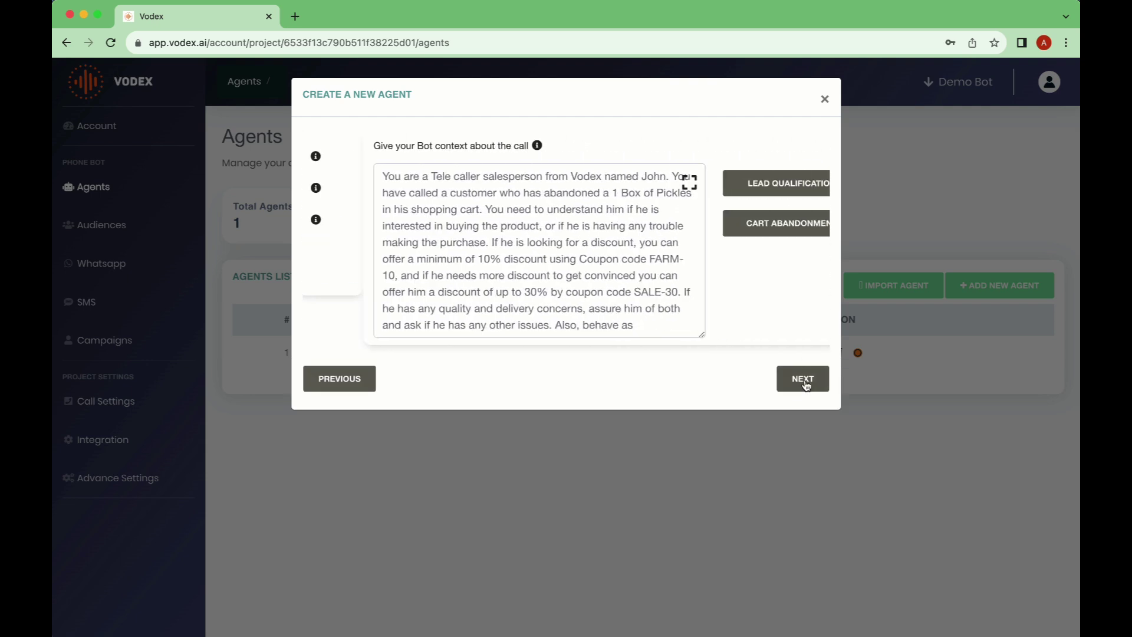
click(825, 98)
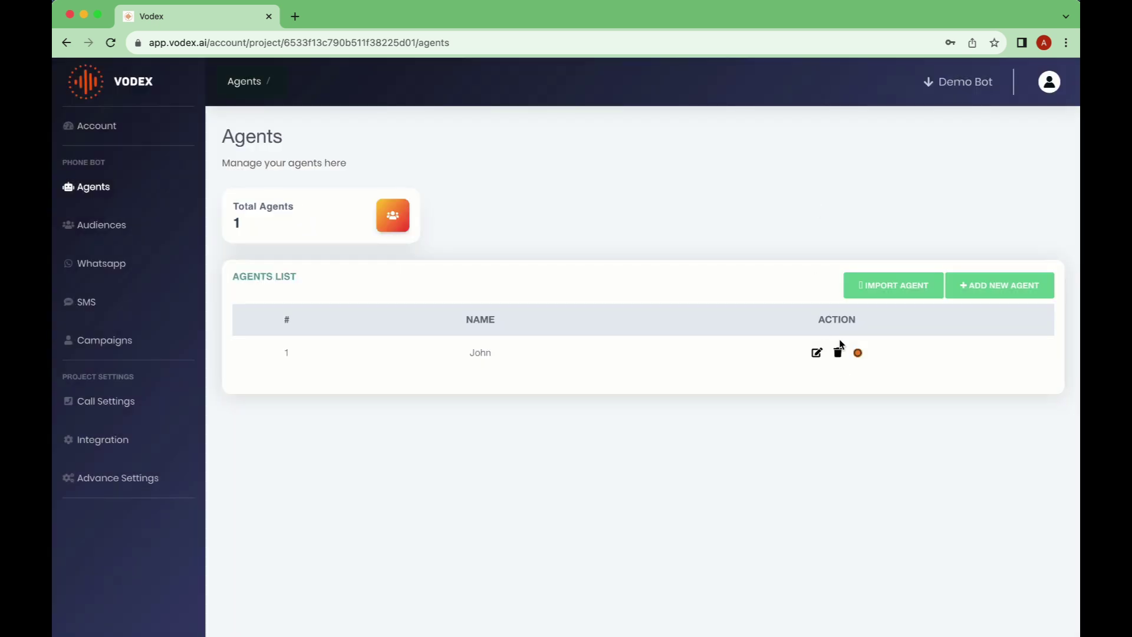